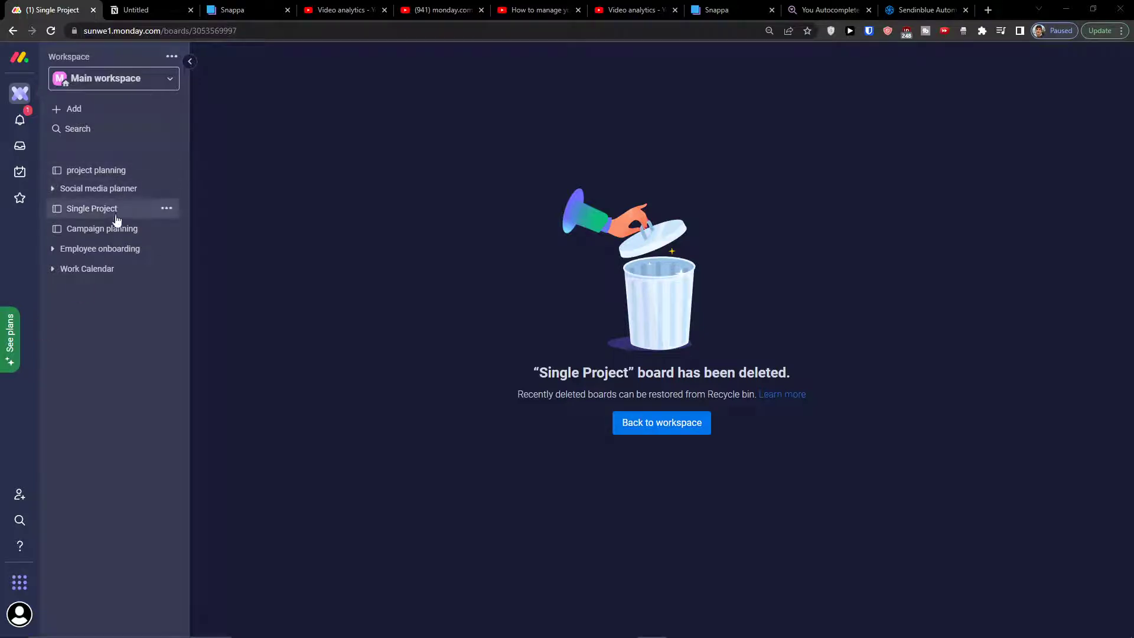
# Open the Campaign planning board, scroll through it, and bring up the sidebar's add-new options
pyautogui.click(99, 233)
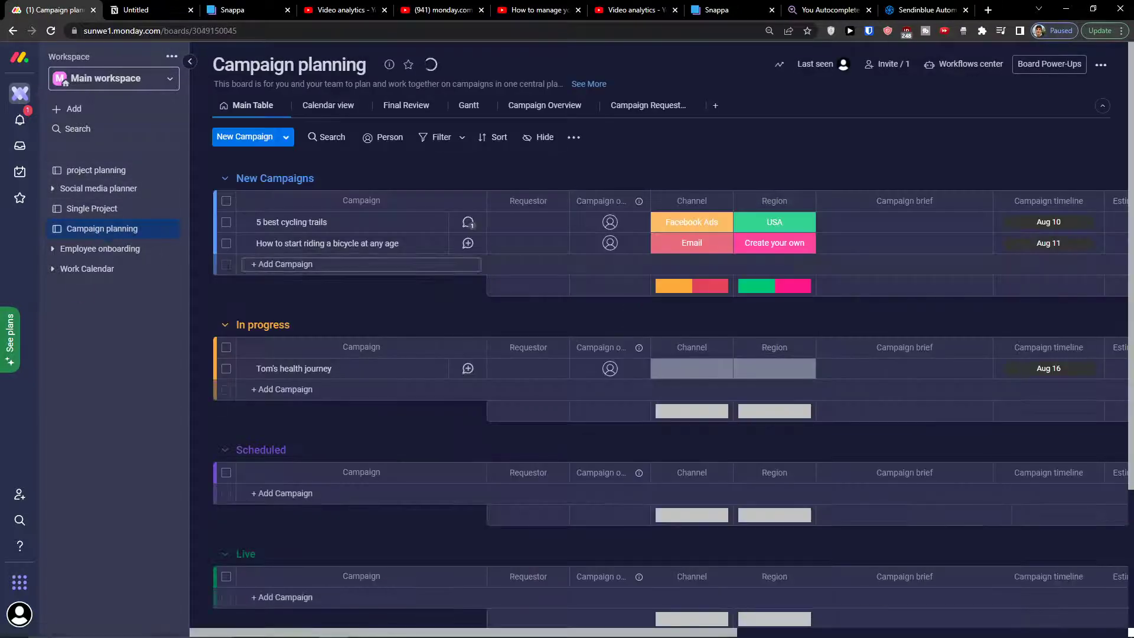
pyautogui.scroll(-3, 248, 299)
pyautogui.scroll(4, 247, 309)
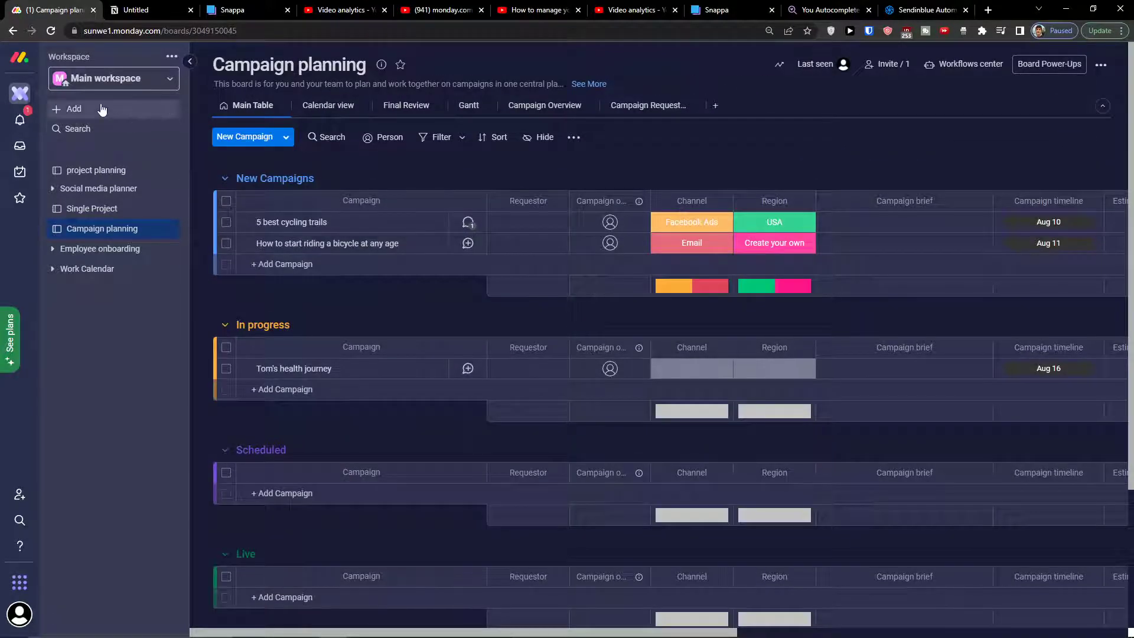
pyautogui.click(82, 111)
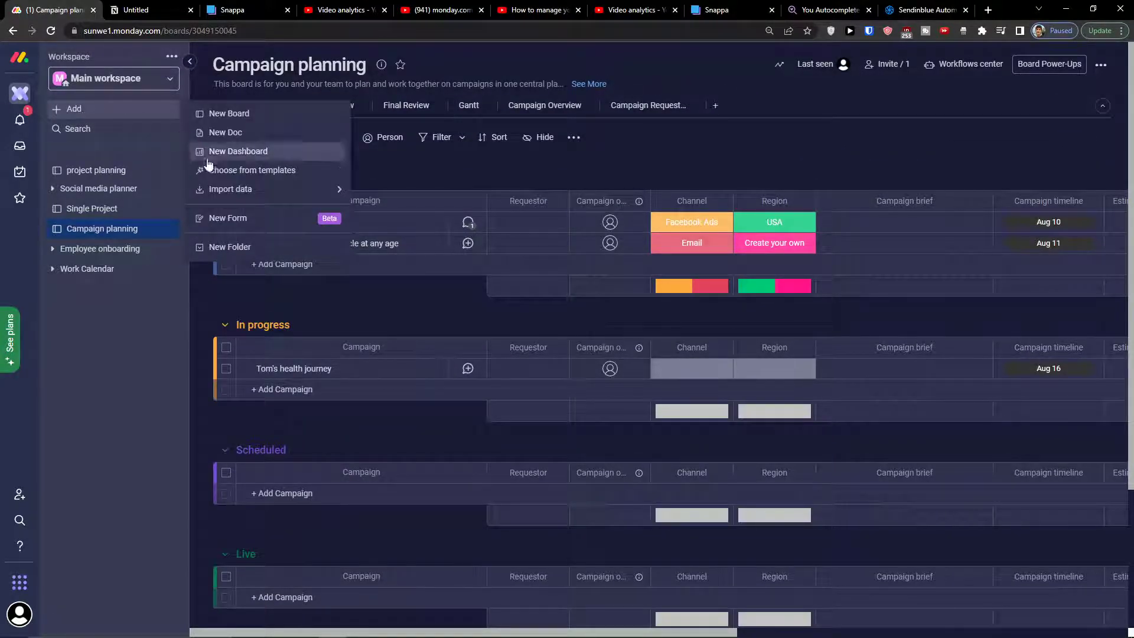
# Search the template center ('design', 'sing', then 'crea') and use the Creative Processes template
pyautogui.click(224, 171)
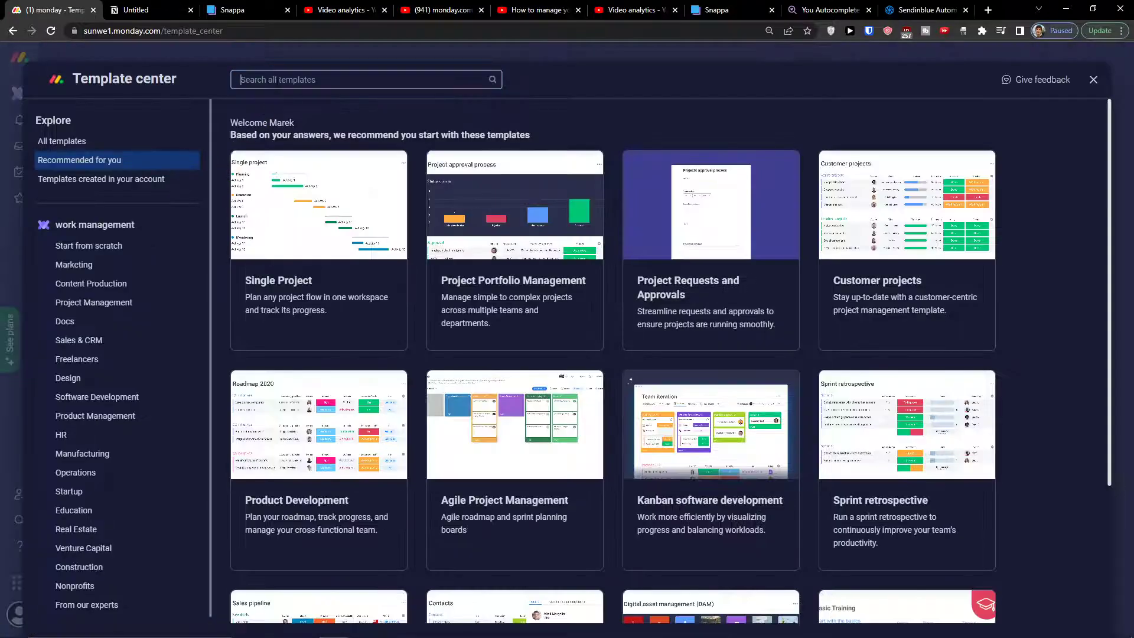
pyautogui.write('deg')
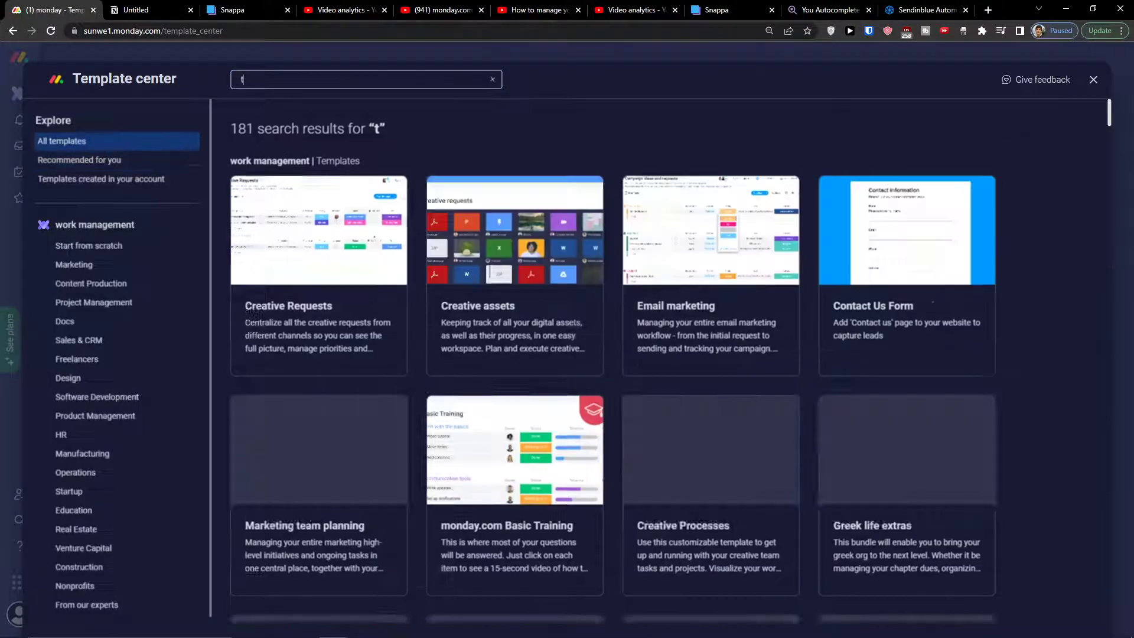
pyautogui.press('BackSpace')
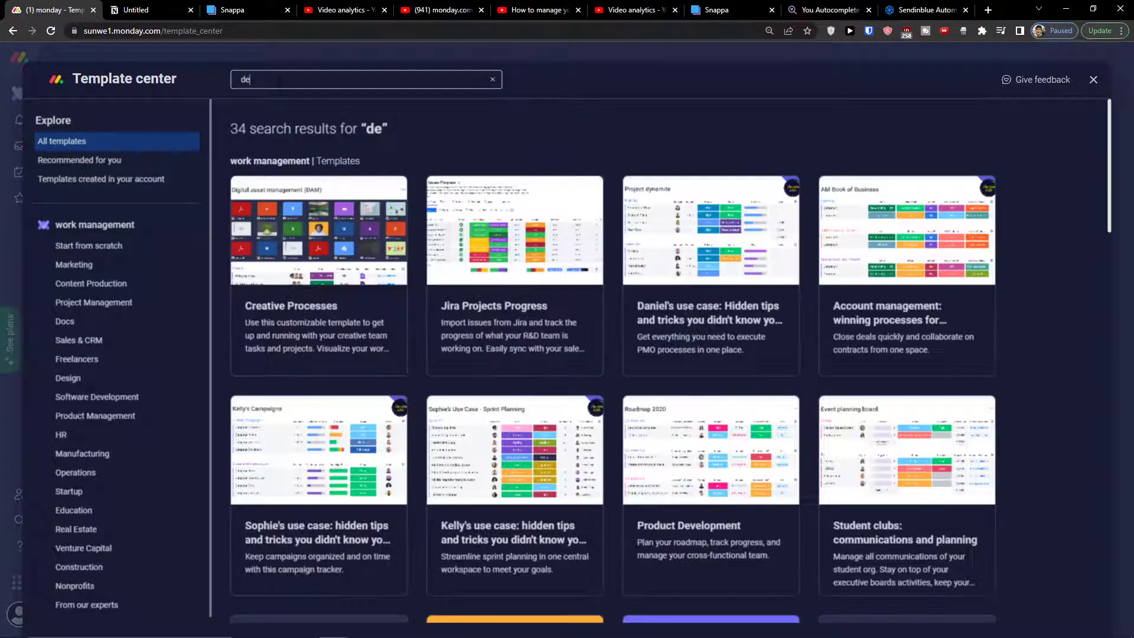
pyautogui.press('BackSpace')
pyautogui.write('design')
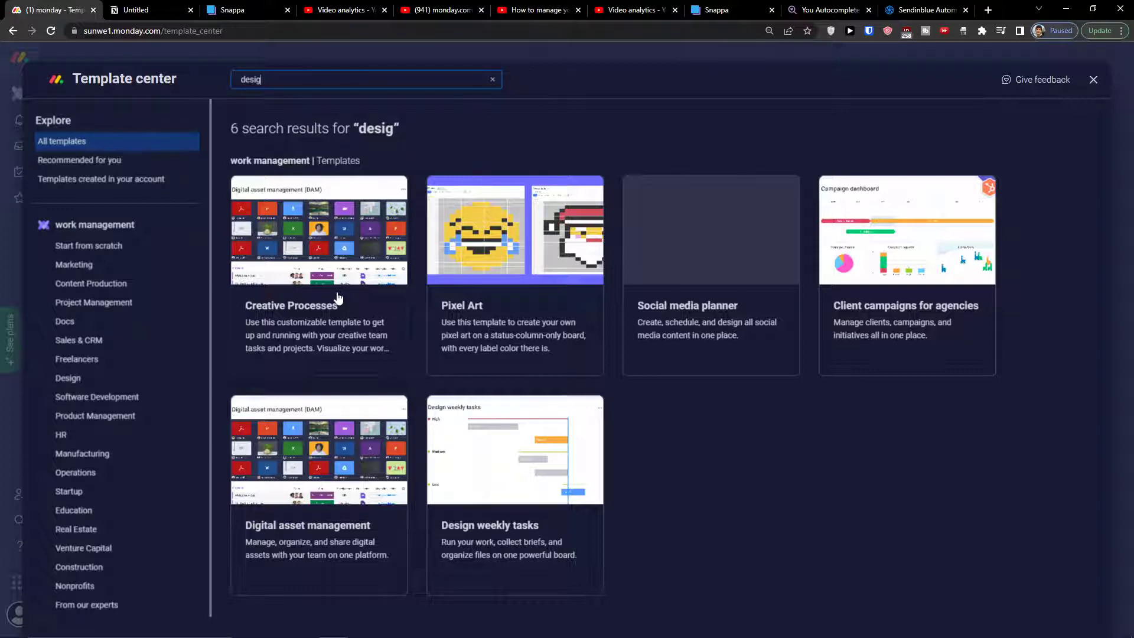
pyautogui.press('BackSpace')
pyautogui.press('BackSpace')
pyautogui.write('sing')
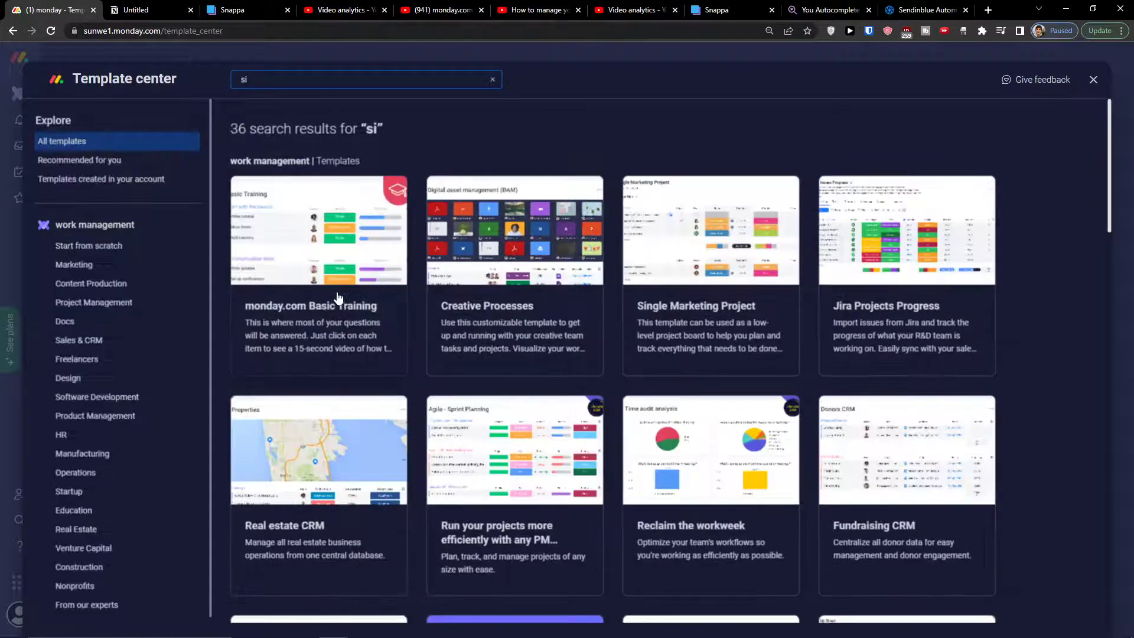
pyautogui.press('BackSpace')
pyautogui.press('BackSpace')
pyautogui.press('BackSpace')
pyautogui.press('BackSpace')
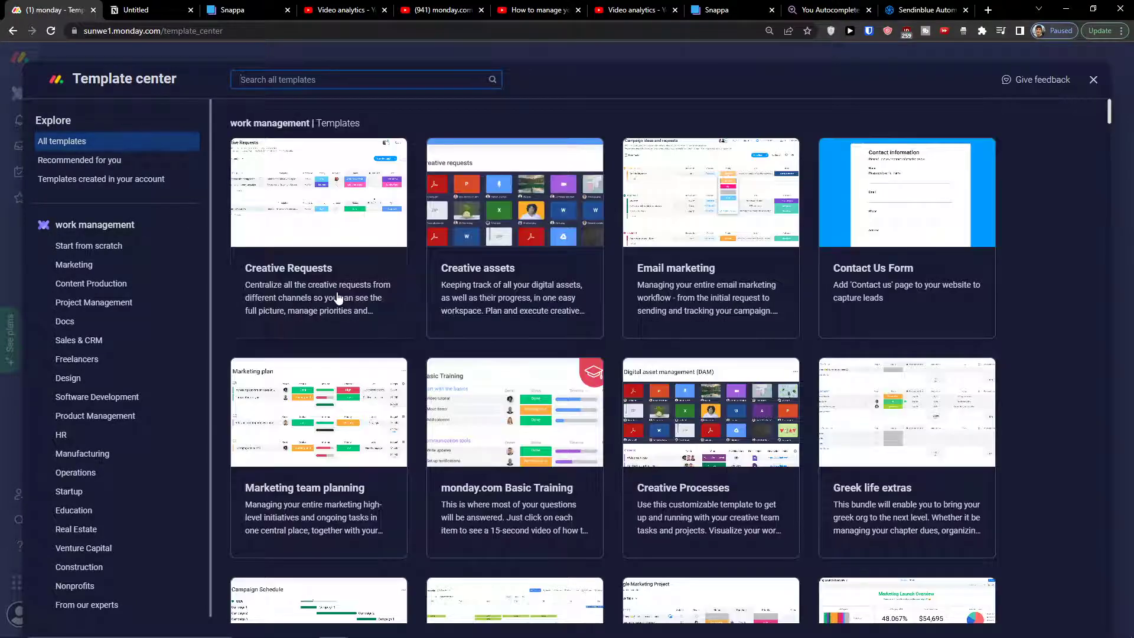
pyautogui.write('crea')
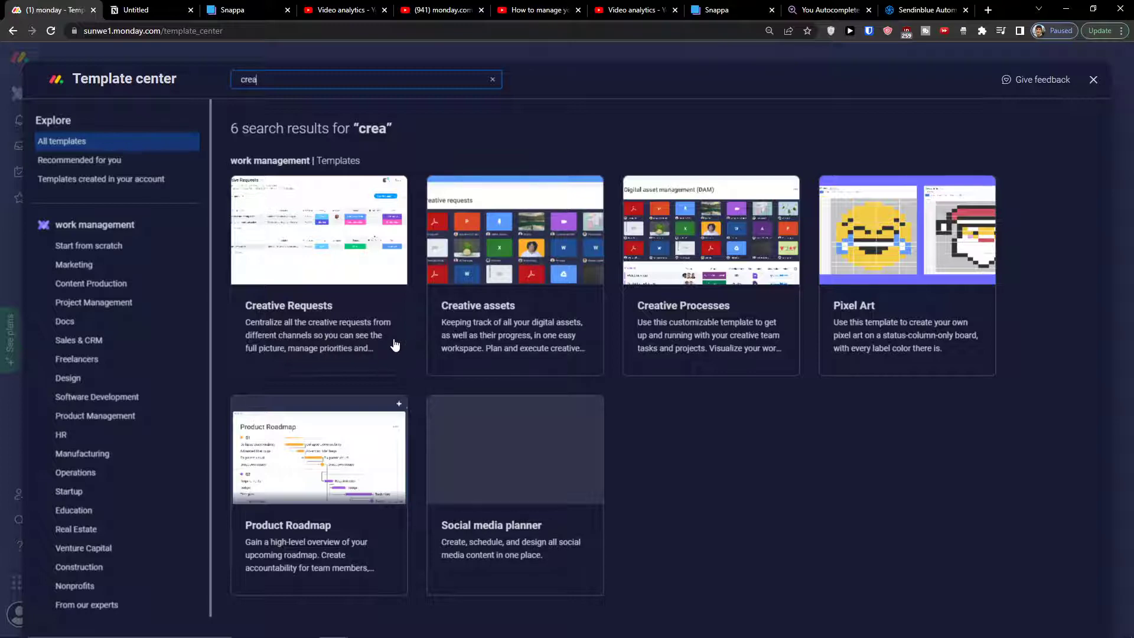
pyautogui.click(697, 319)
pyautogui.click(980, 153)
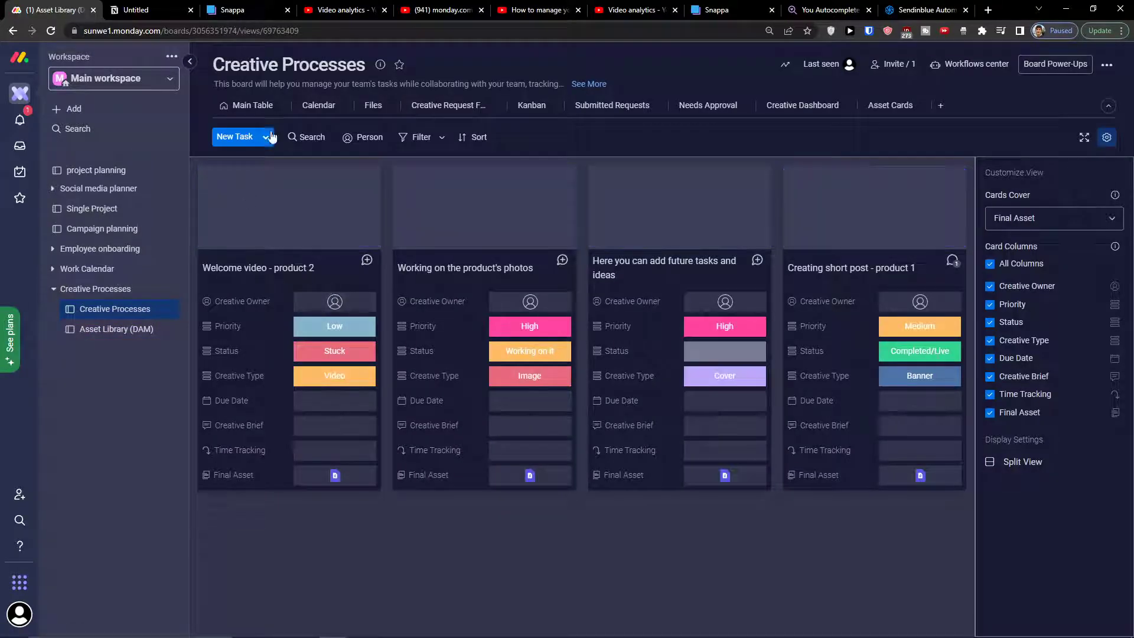
# Once the template boards are created, switch Creative Processes to its Main Table view
pyautogui.click(248, 106)
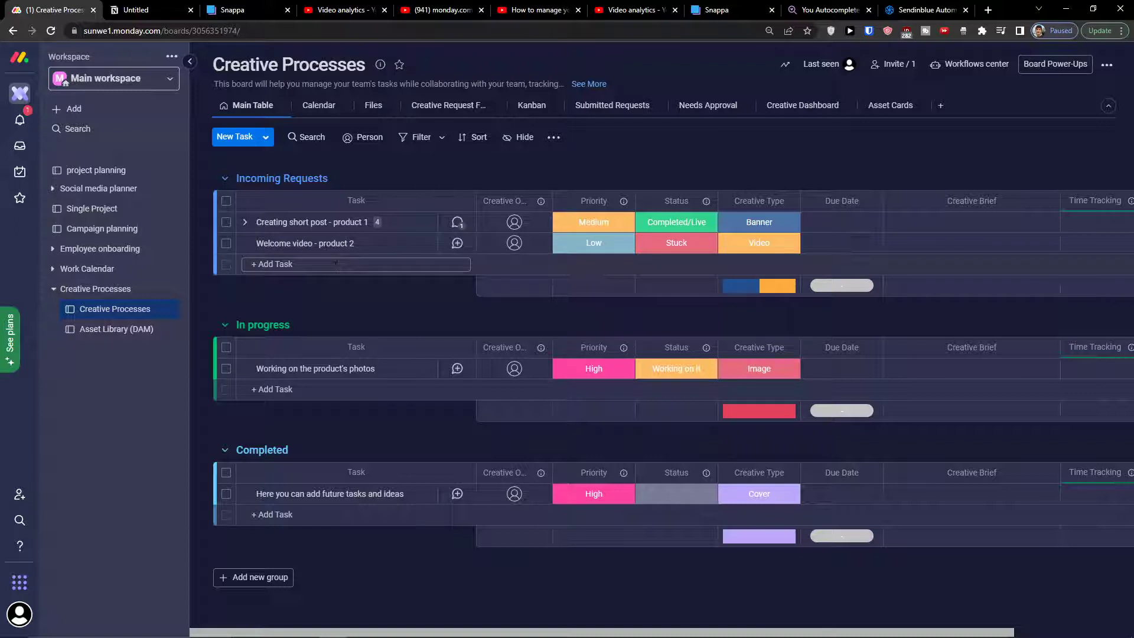
# Add a task named 'Record a video' to the Incoming Requests group
pyautogui.click(357, 265)
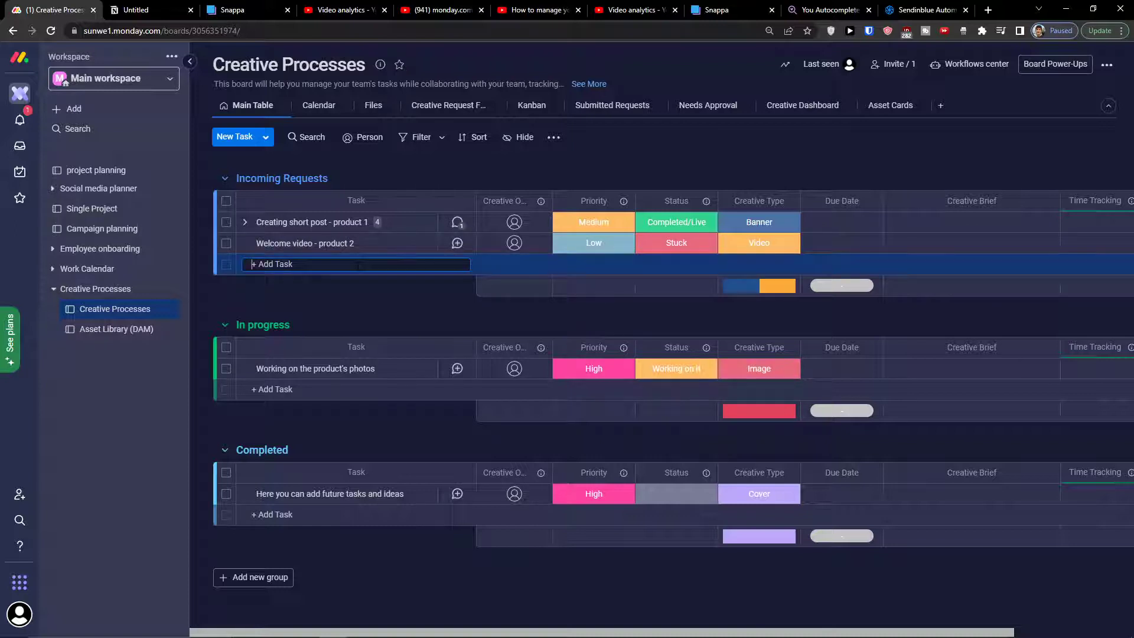
pyautogui.write('Record a video')
pyautogui.press('Return')
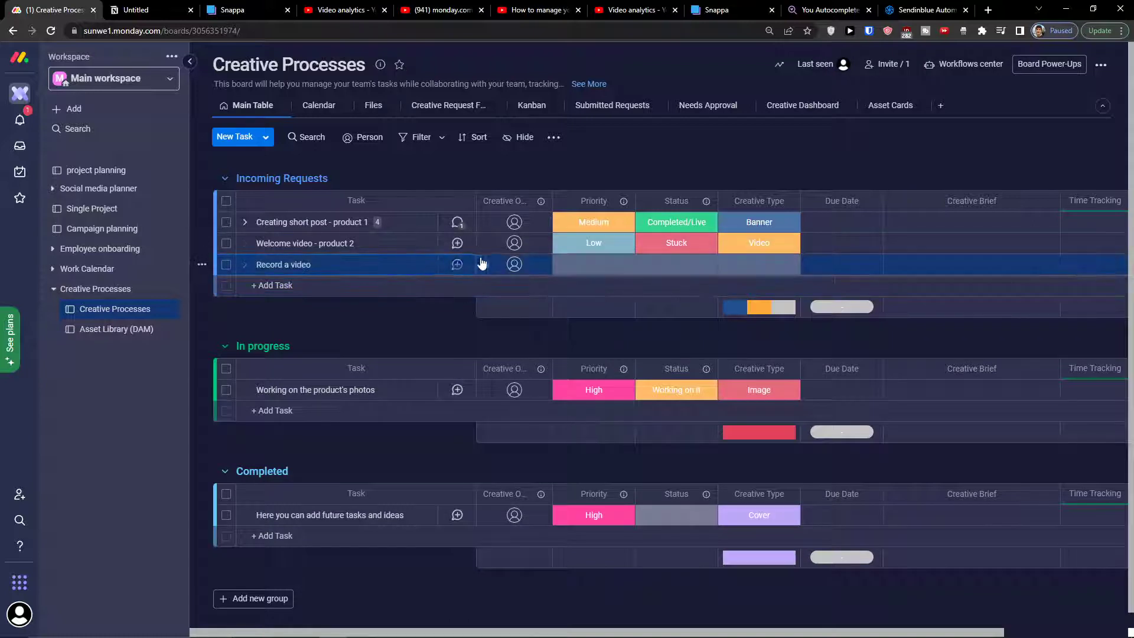
# Give Record a video Low priority, Working on it status and Video creative type
pyautogui.click(587, 271)
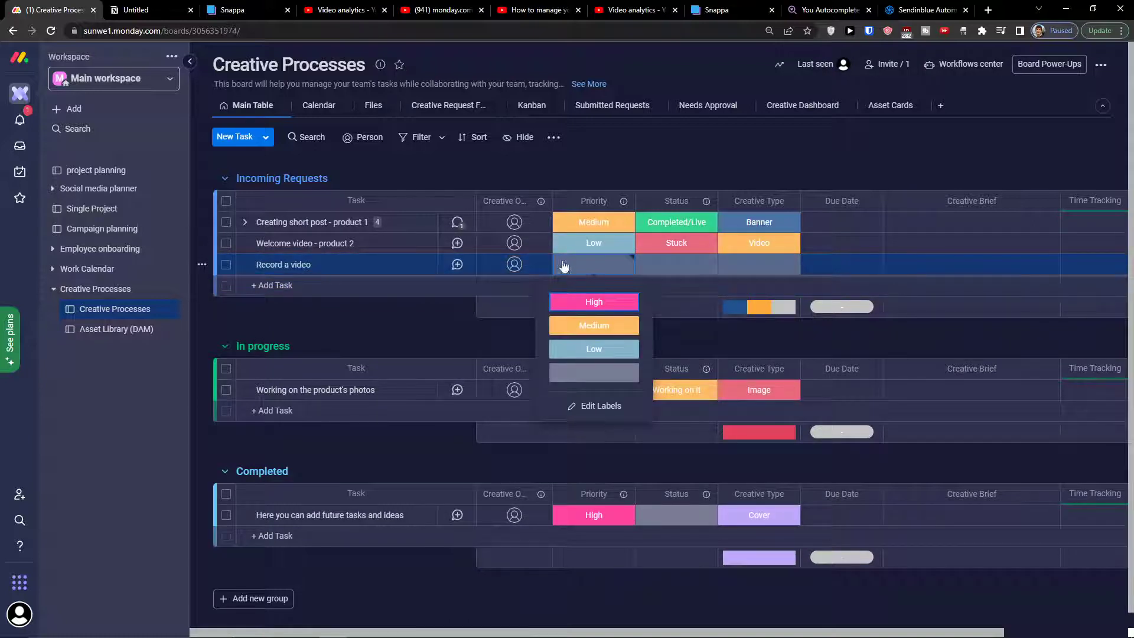
pyautogui.click(665, 266)
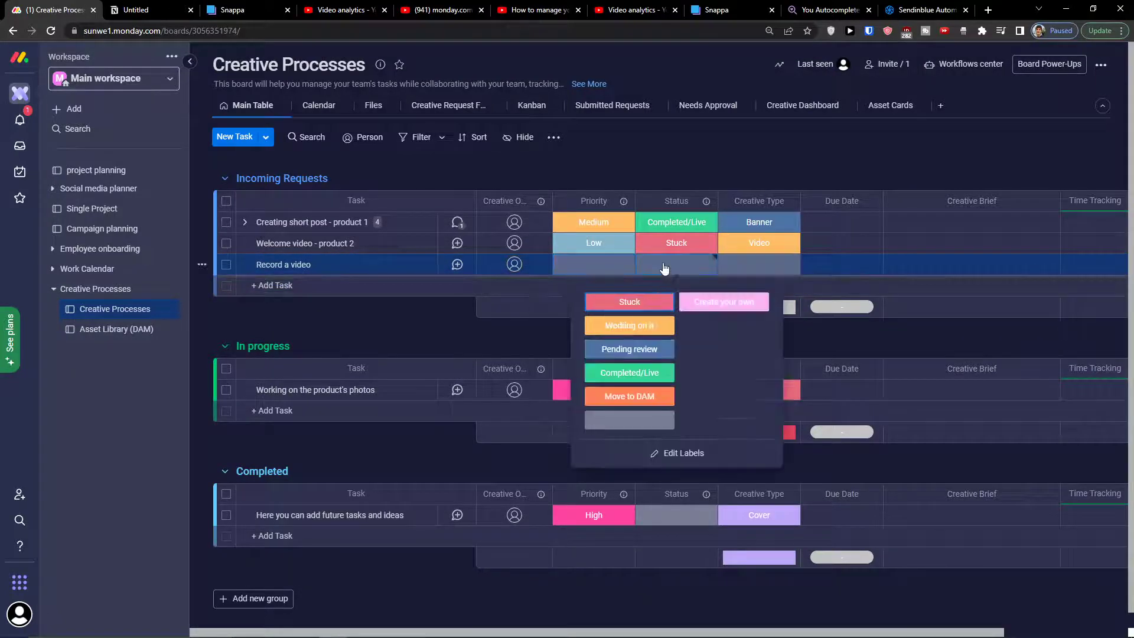
pyautogui.click(643, 326)
pyautogui.click(617, 262)
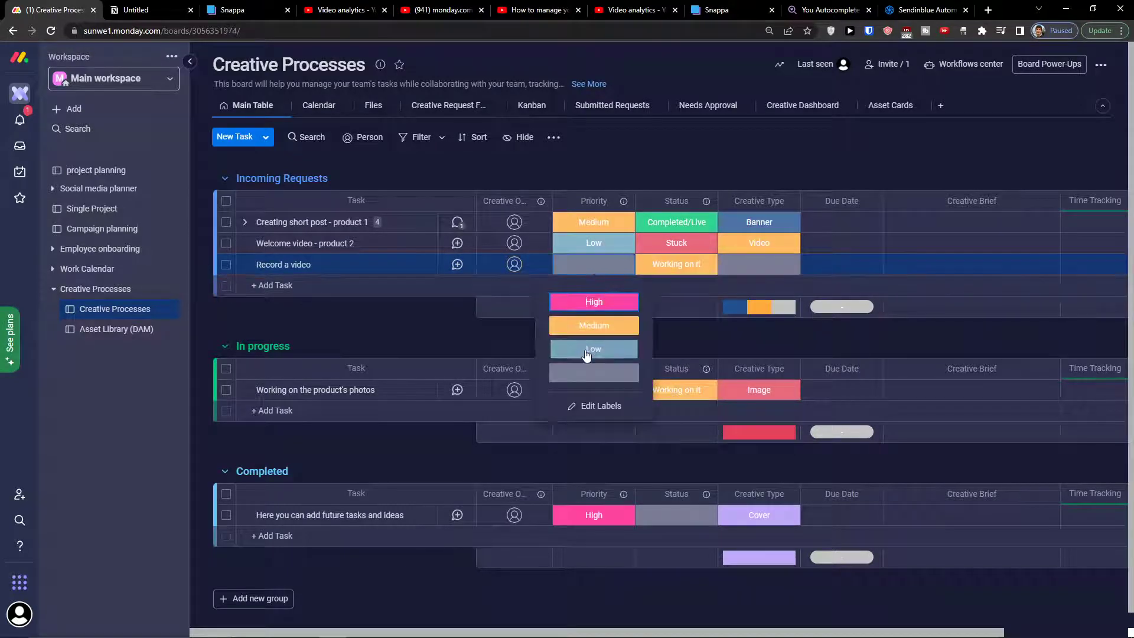
pyautogui.click(593, 345)
pyautogui.click(657, 270)
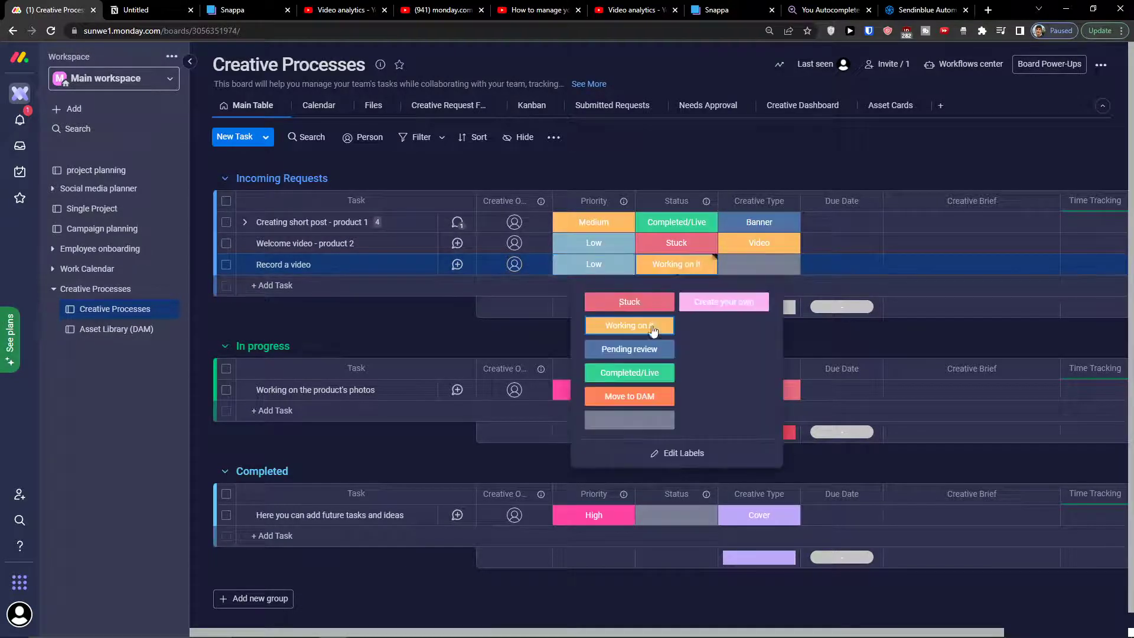
pyautogui.click(664, 454)
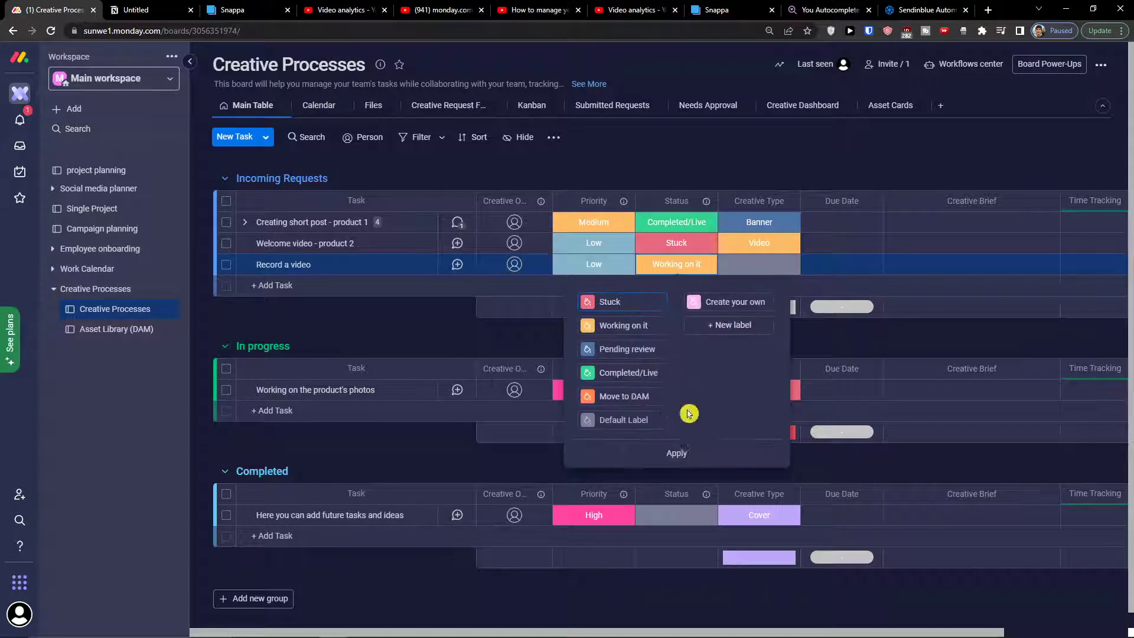
pyautogui.click(767, 269)
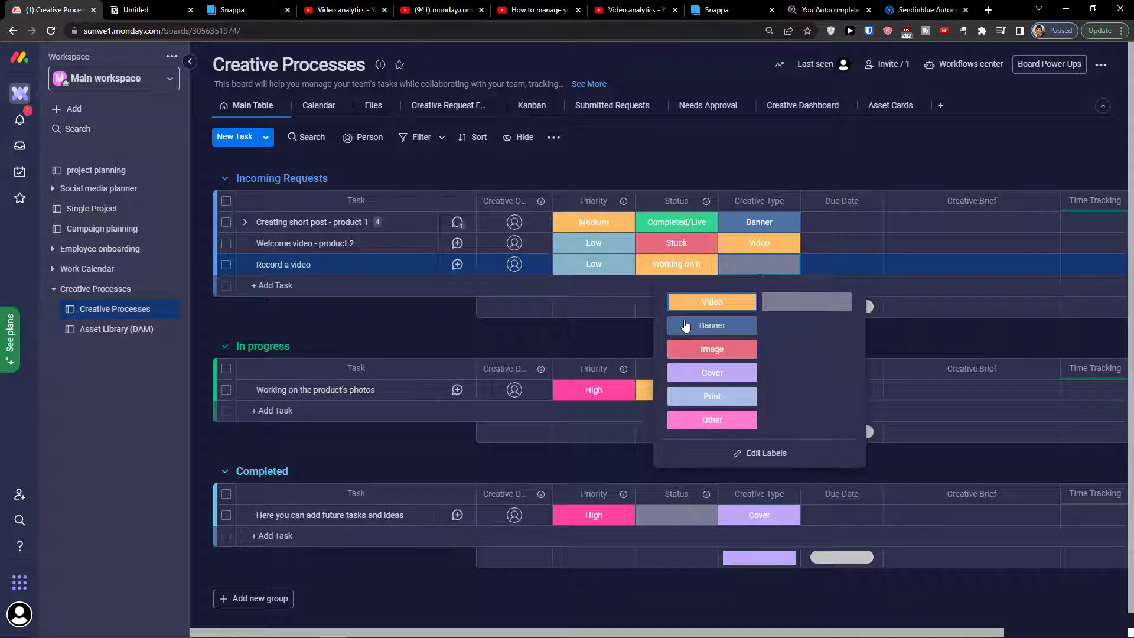
pyautogui.click(703, 301)
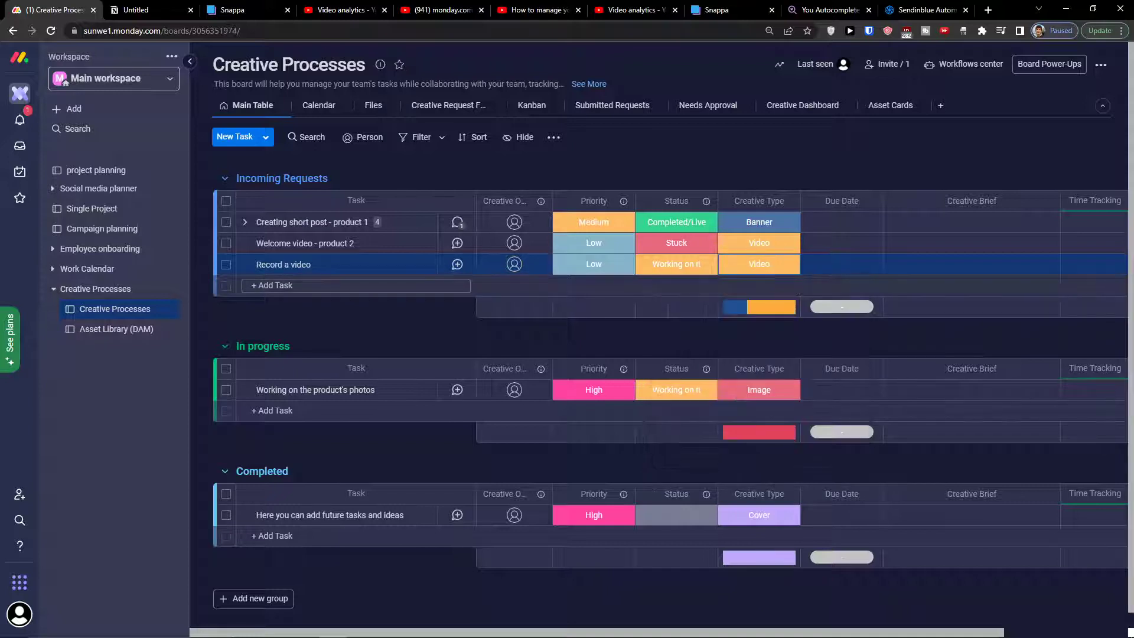
pyautogui.click(841, 266)
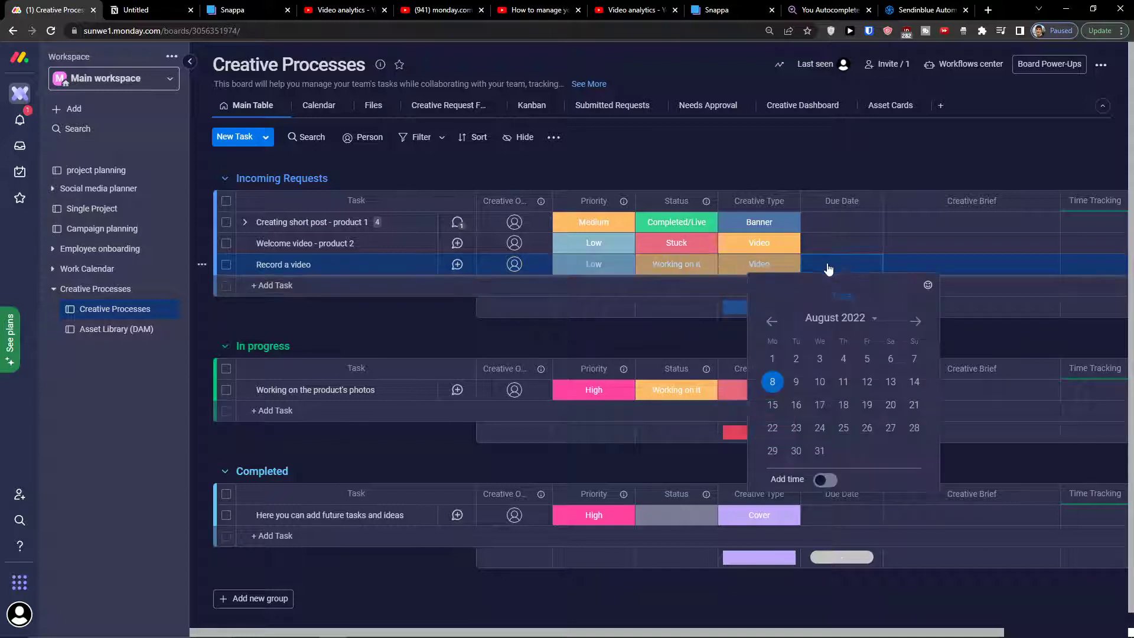
# Set Record a video's due date to Aug 10 and drag it into In progress
pyautogui.click(819, 381)
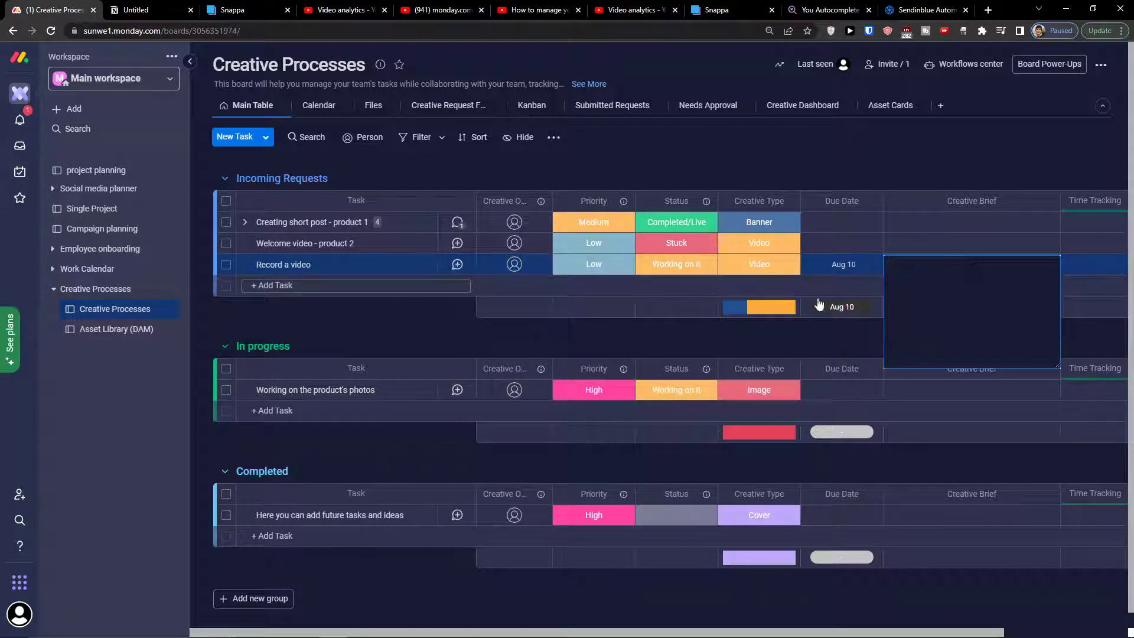
pyautogui.moveTo(537, 631); pyautogui.dragTo(685, 632)
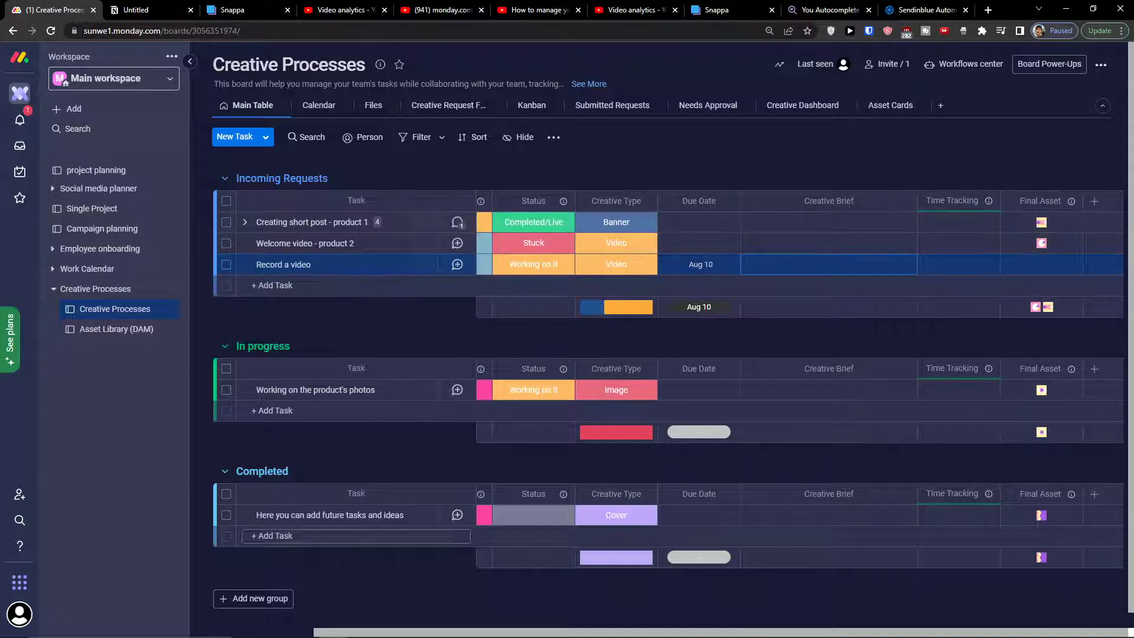
pyautogui.moveTo(752, 630); pyautogui.dragTo(560, 635)
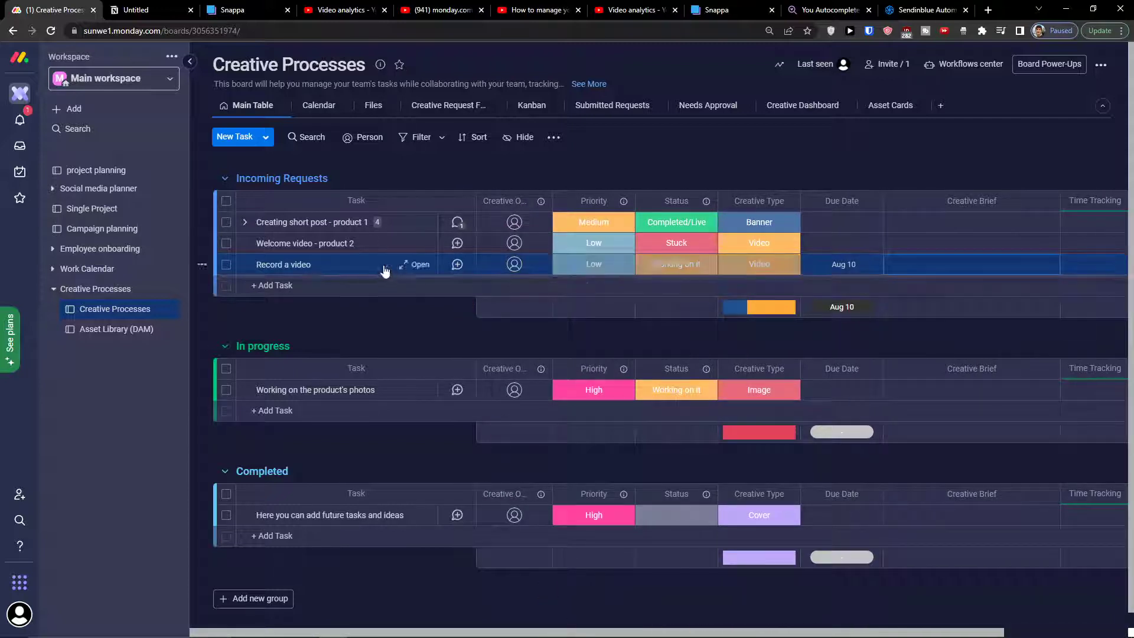
pyautogui.moveTo(338, 269); pyautogui.dragTo(334, 394)
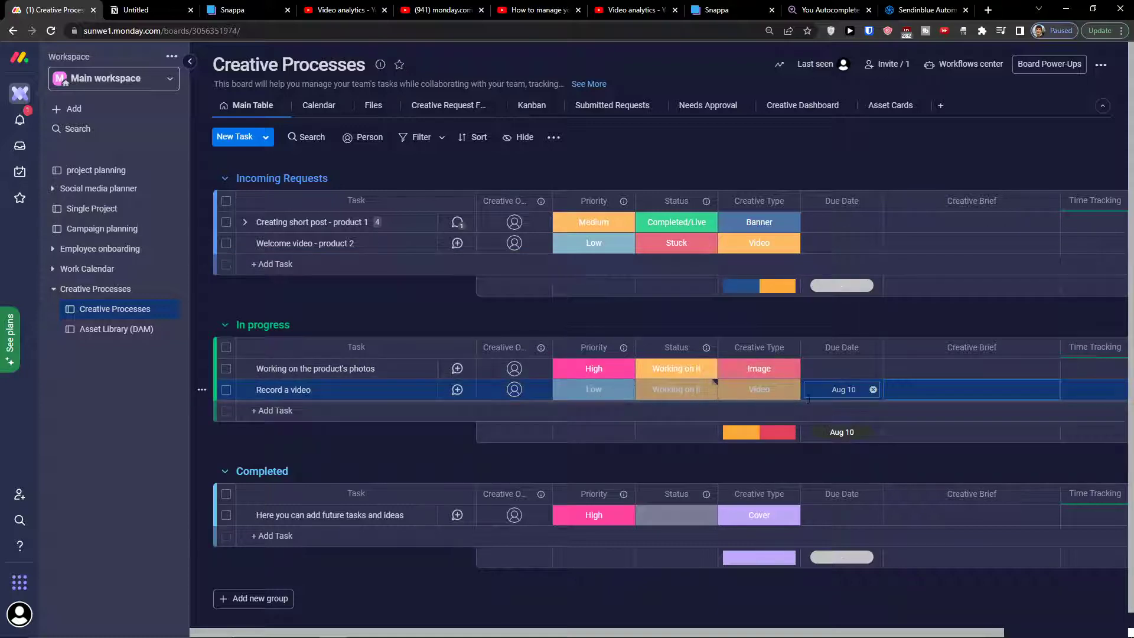
pyautogui.moveTo(627, 630); pyautogui.dragTo(564, 588)
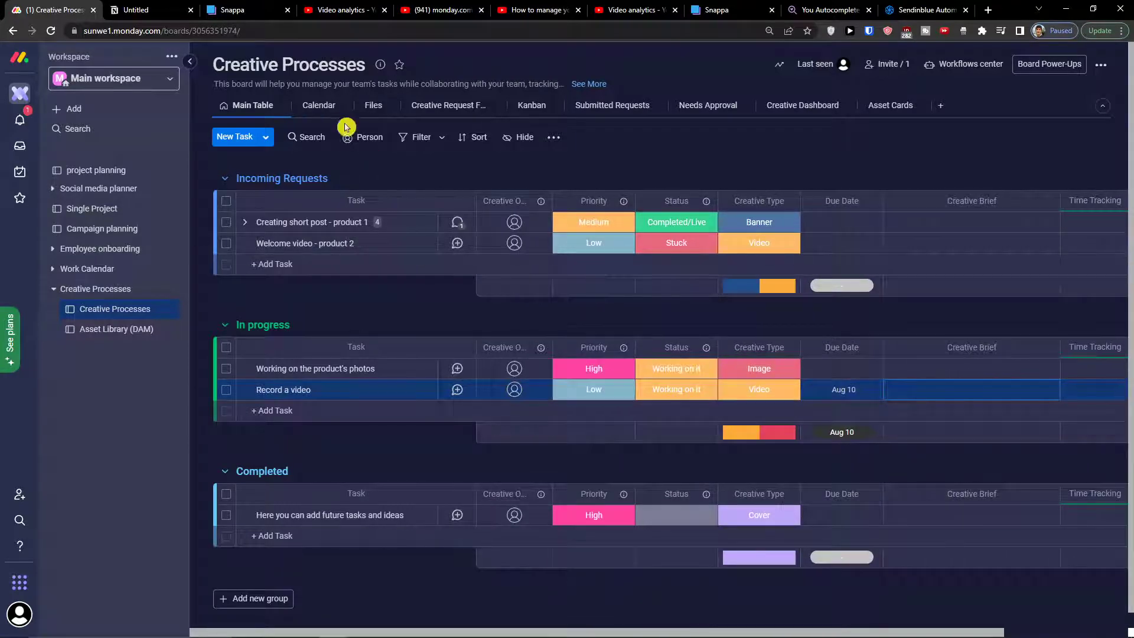
pyautogui.click(314, 117)
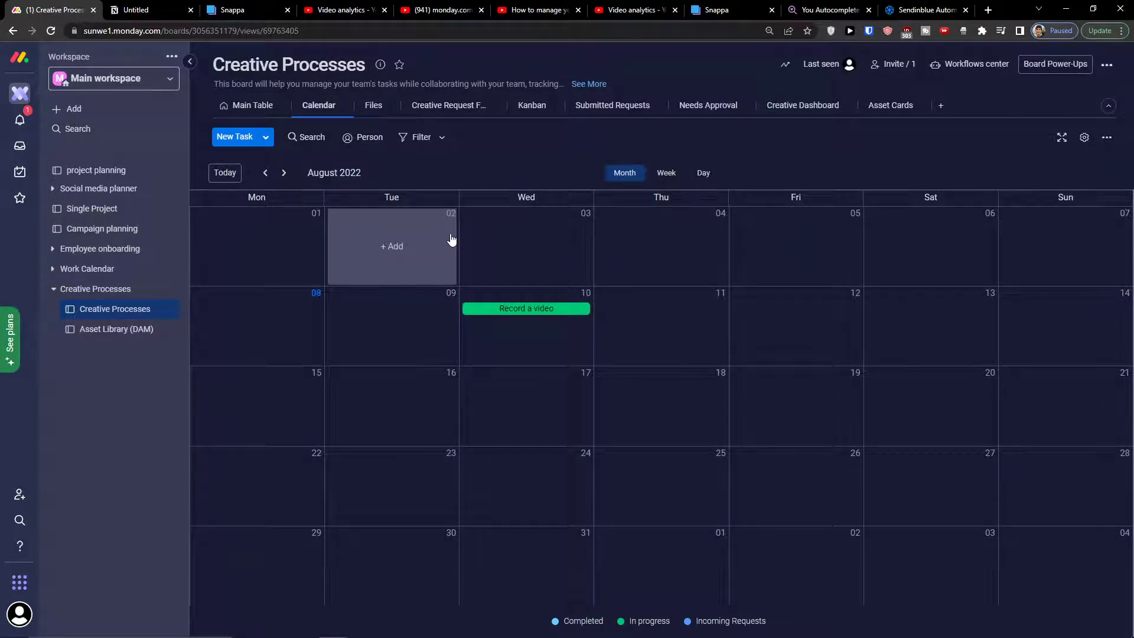
pyautogui.click(248, 118)
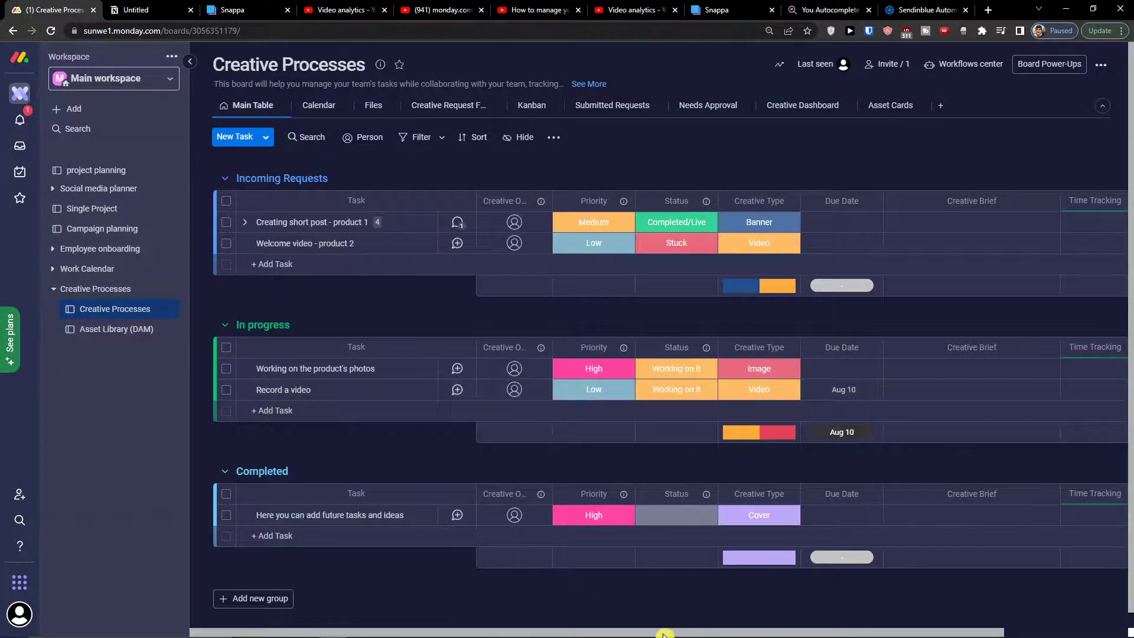
pyautogui.moveTo(664, 634); pyautogui.dragTo(790, 635)
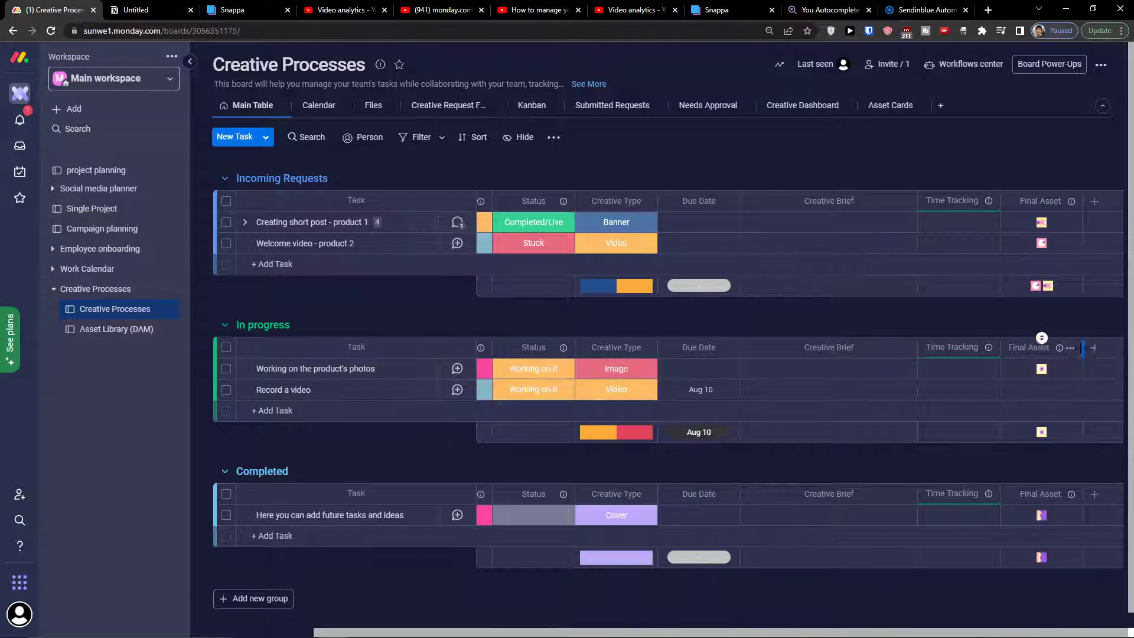
pyautogui.click(1093, 348)
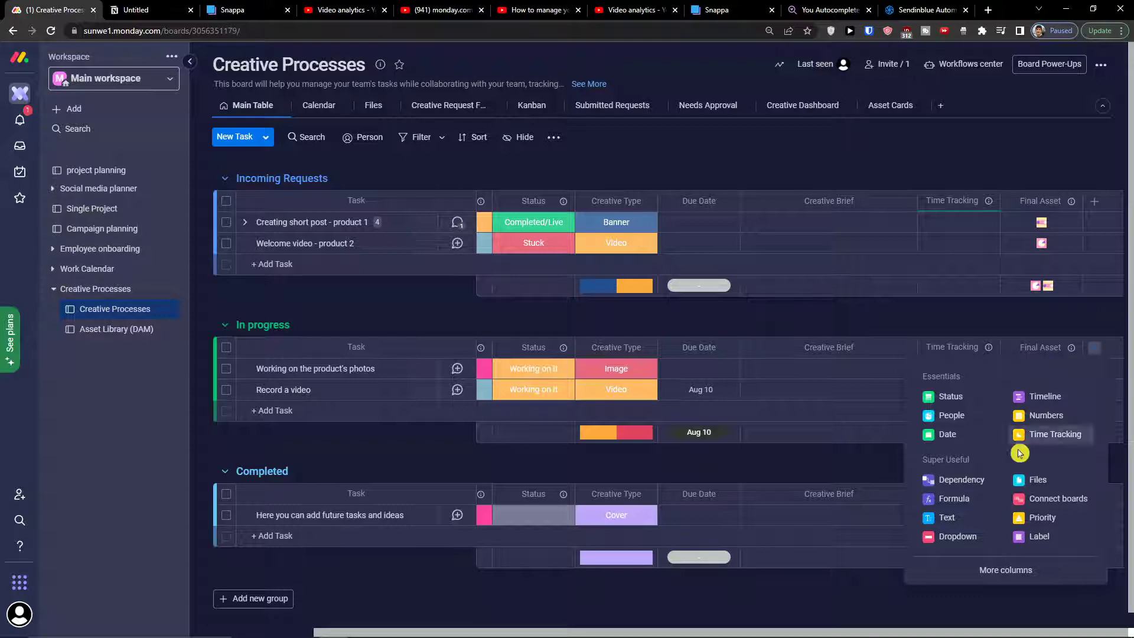
pyautogui.click(1032, 571)
pyautogui.scroll(-2, 787, 435)
pyautogui.scroll(-2, 787, 435)
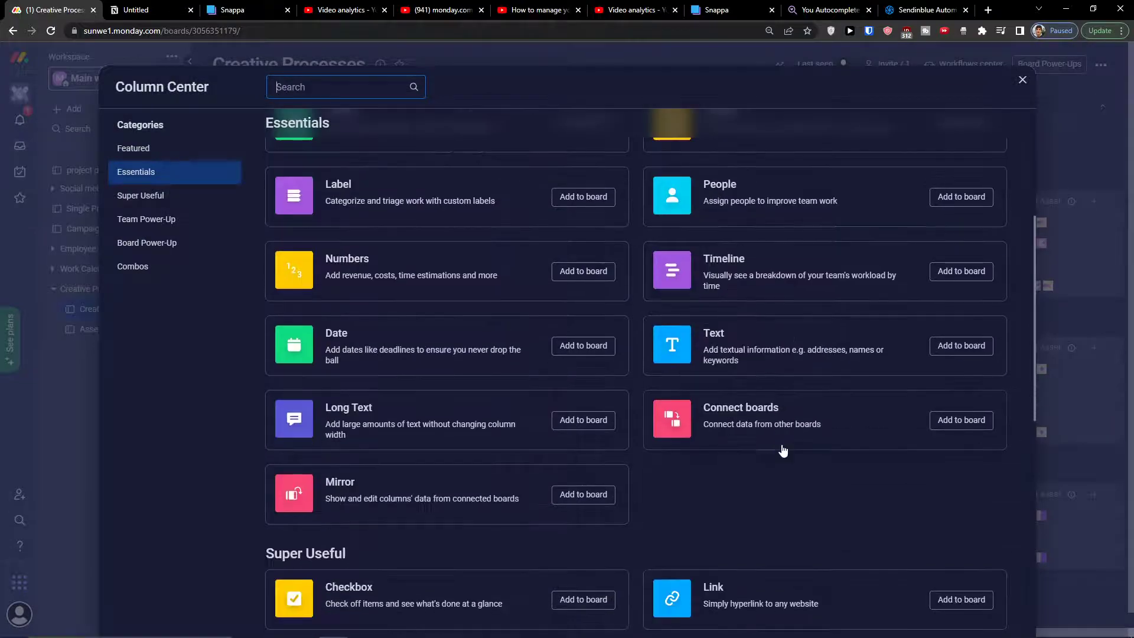
pyautogui.scroll(4, 784, 450)
pyautogui.scroll(-10, 781, 450)
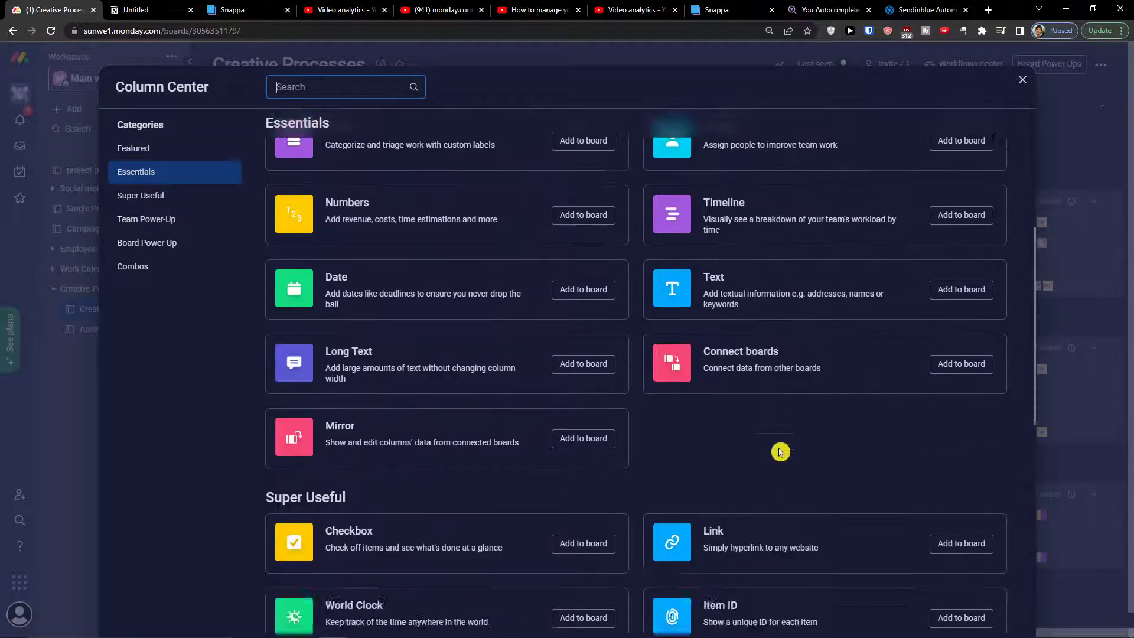
pyautogui.scroll(2, 777, 460)
pyautogui.scroll(-5, 784, 458)
pyautogui.scroll(-6, 787, 456)
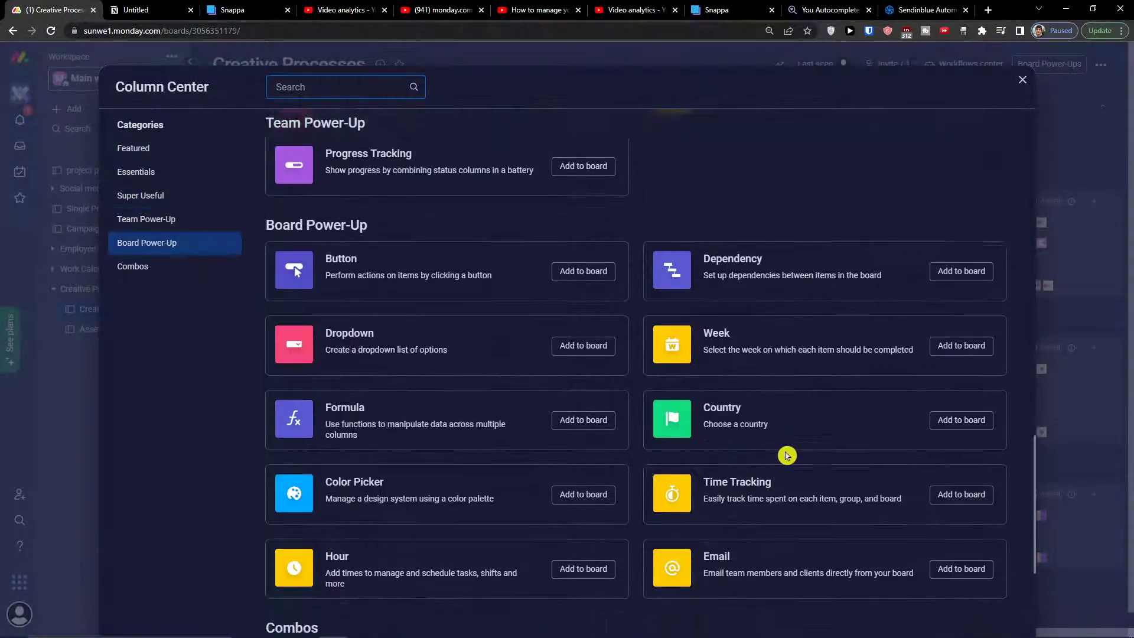
pyautogui.click(1082, 481)
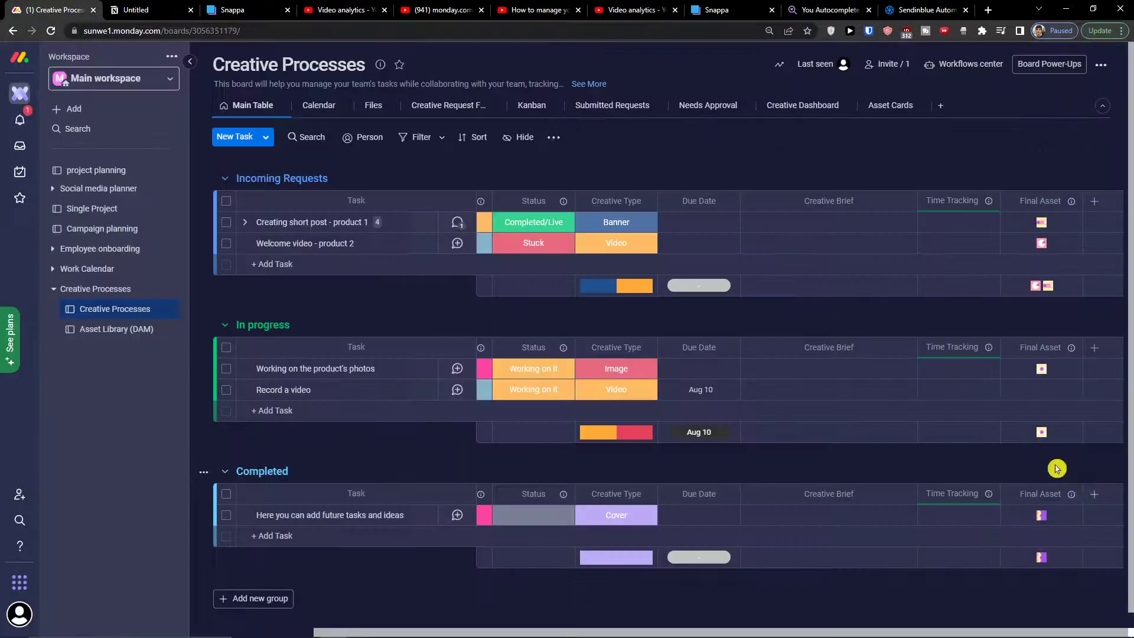
# Look through the Calendar and Files views, ending on the Creative team request form
pyautogui.click(323, 112)
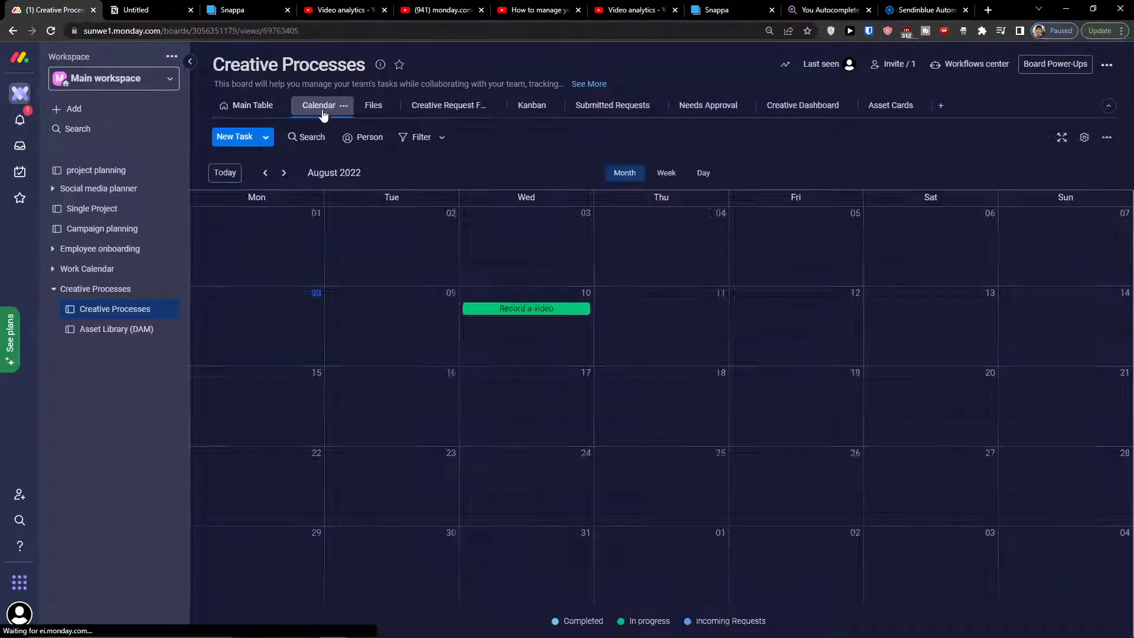
pyautogui.click(372, 108)
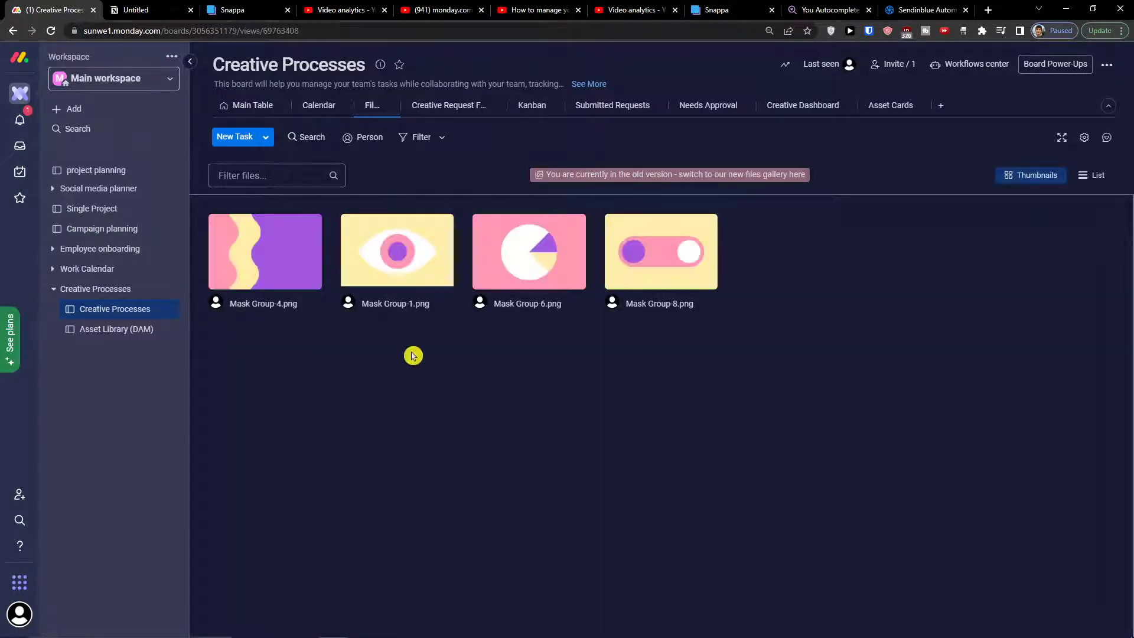
pyautogui.click(441, 108)
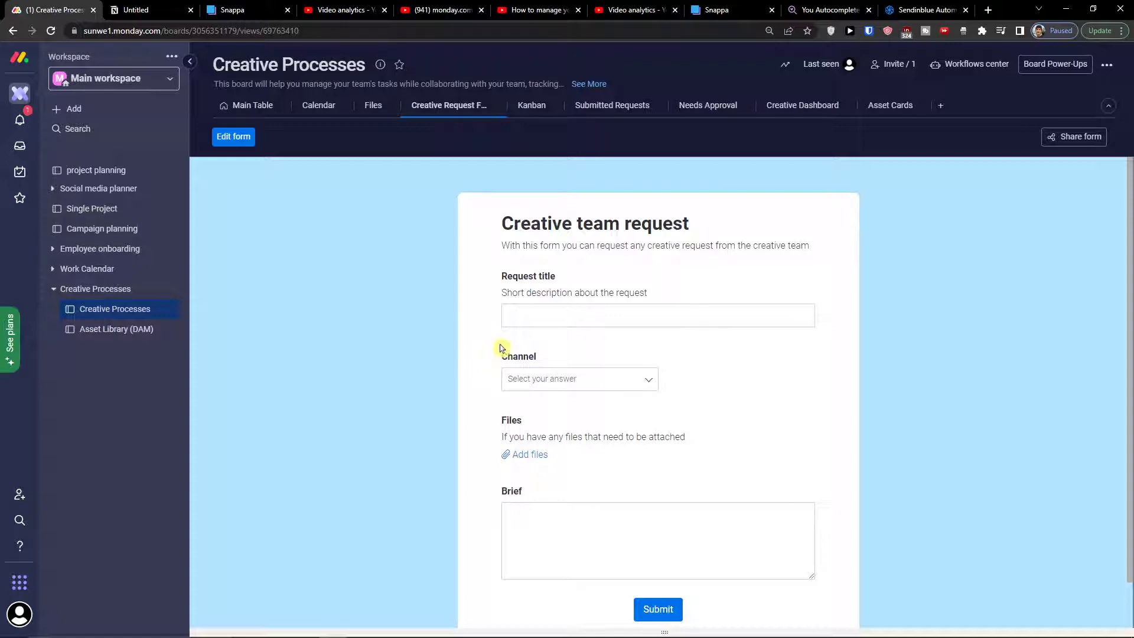
# Choose Low as the form's Channel answer, try the Request title and Brief fields, then return to Main Table
pyautogui.scroll(-1, 520, 336)
pyautogui.click(538, 329)
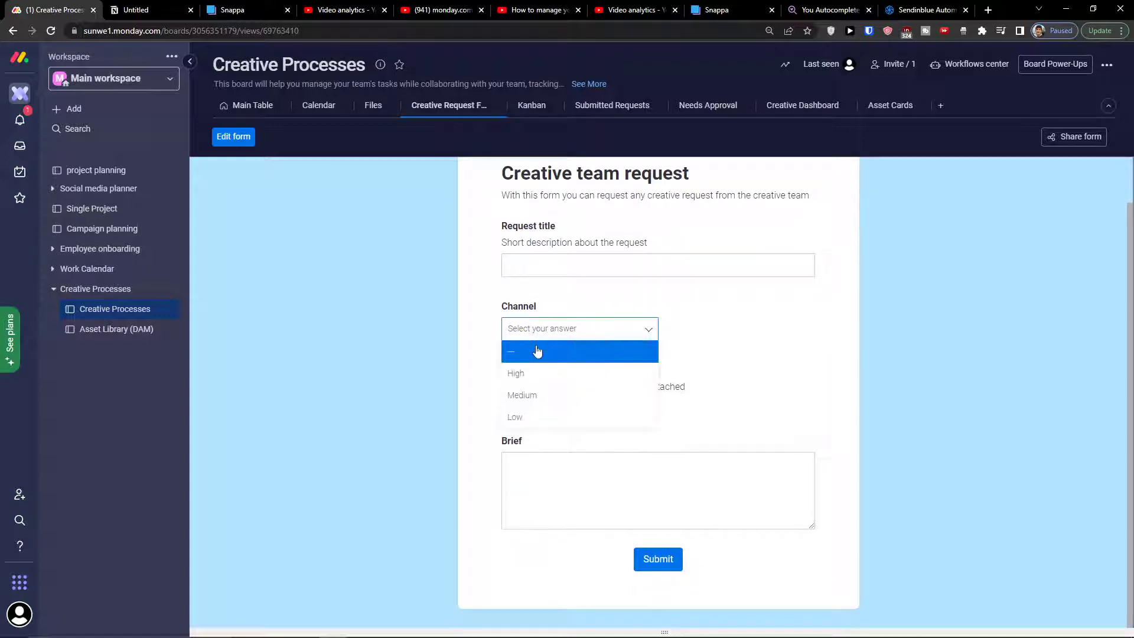
pyautogui.click(534, 417)
pyautogui.scroll(1, 537, 319)
pyautogui.click(537, 317)
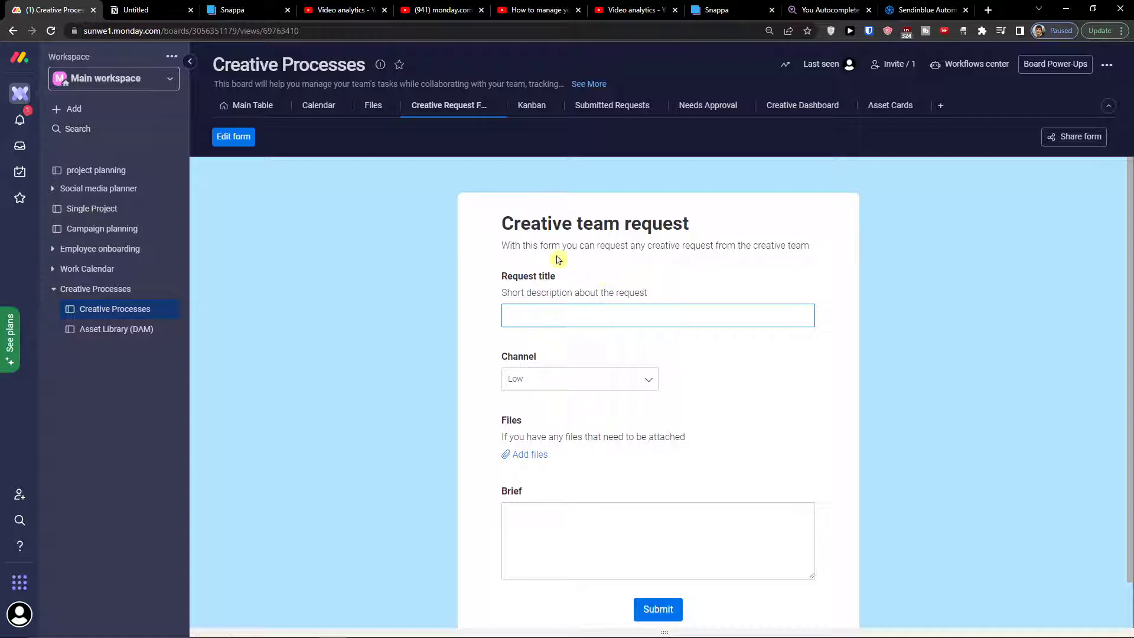
pyautogui.click(519, 248)
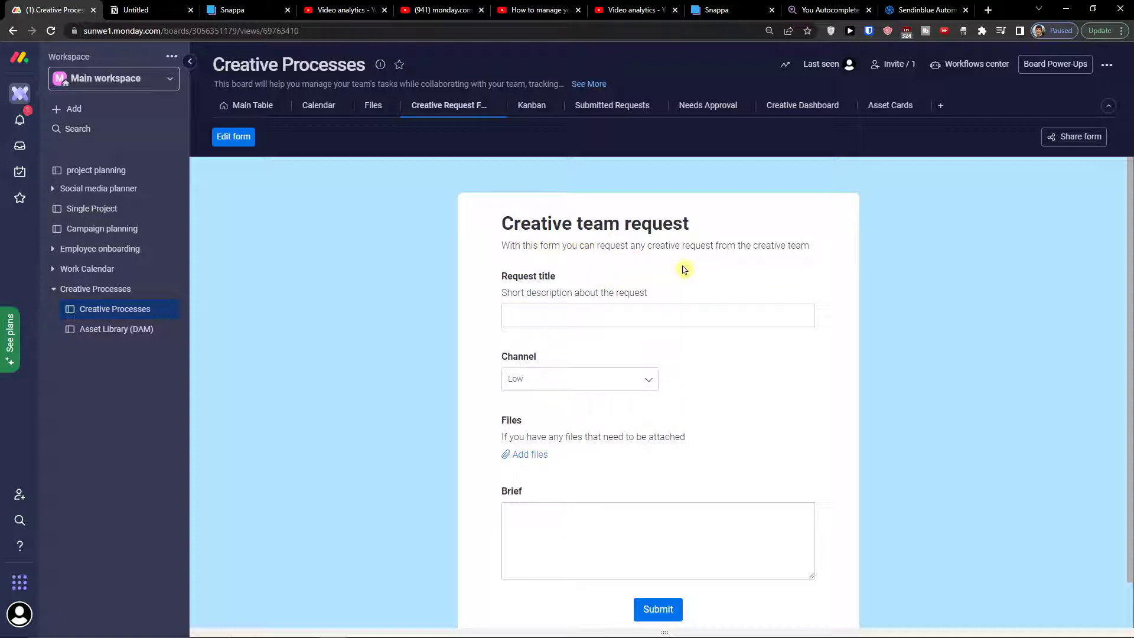
pyautogui.click(248, 105)
pyautogui.click(452, 104)
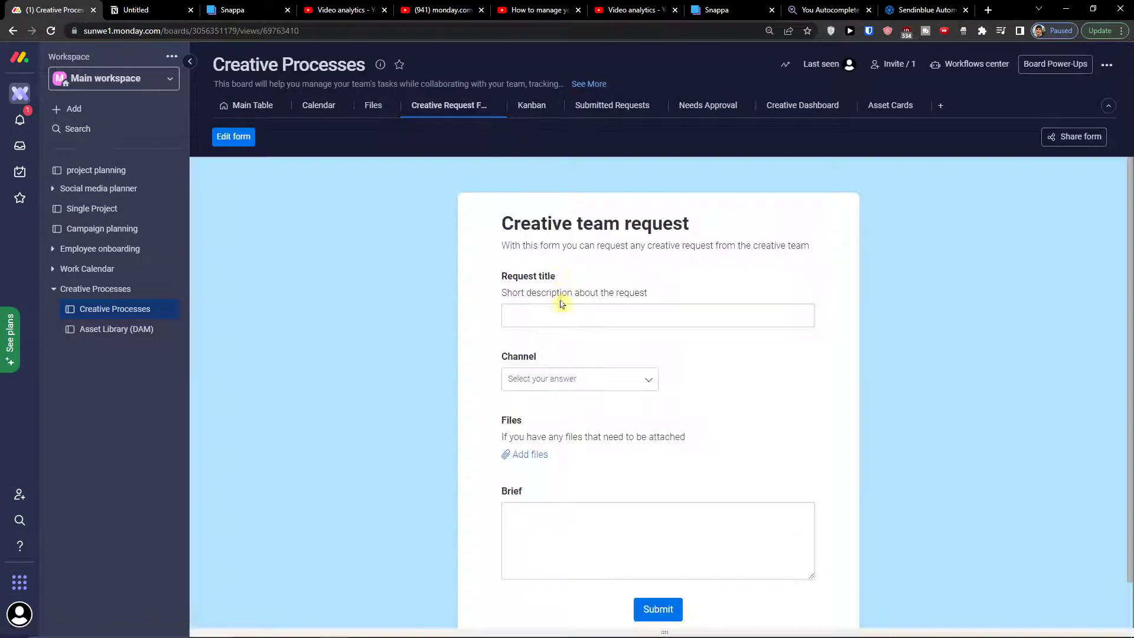
pyautogui.click(564, 325)
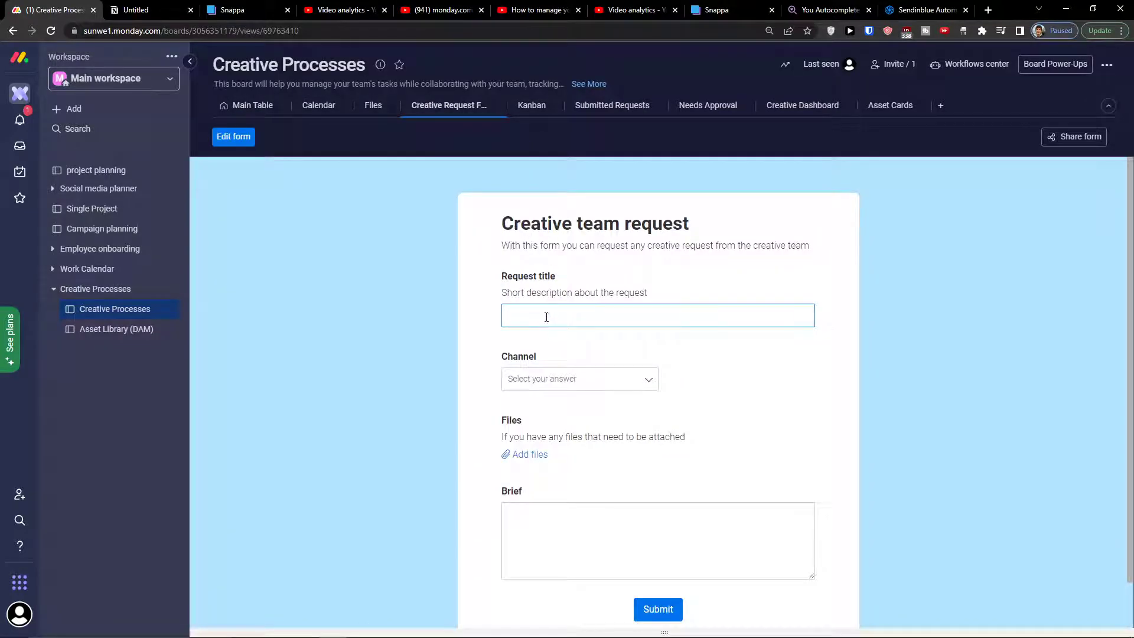
pyautogui.scroll(-1, 546, 317)
pyautogui.click(546, 497)
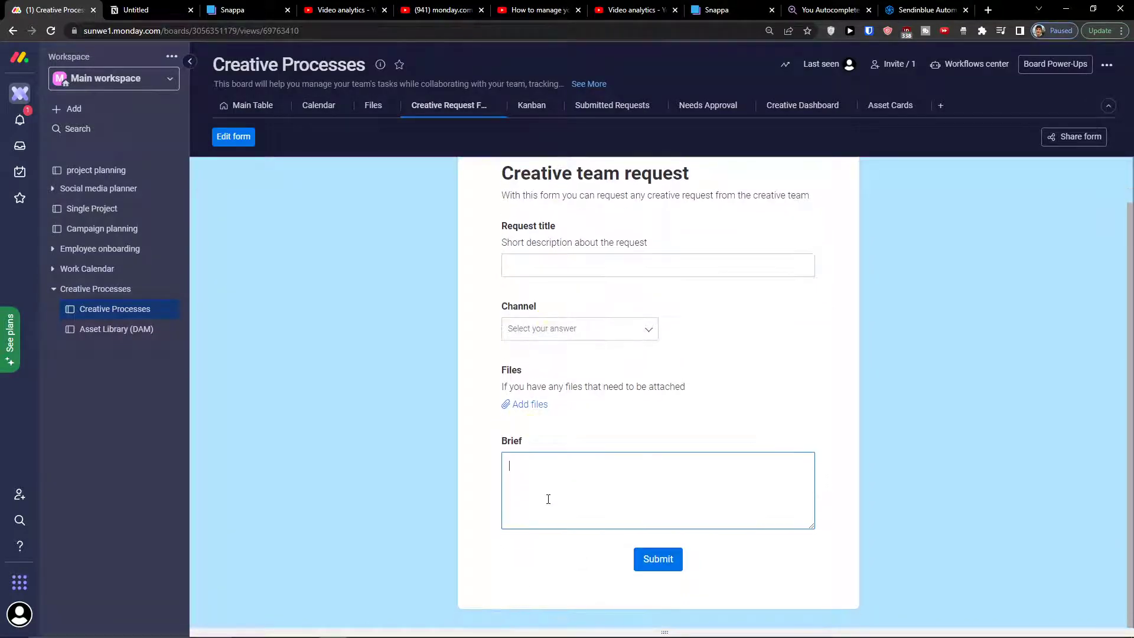
pyautogui.click(241, 107)
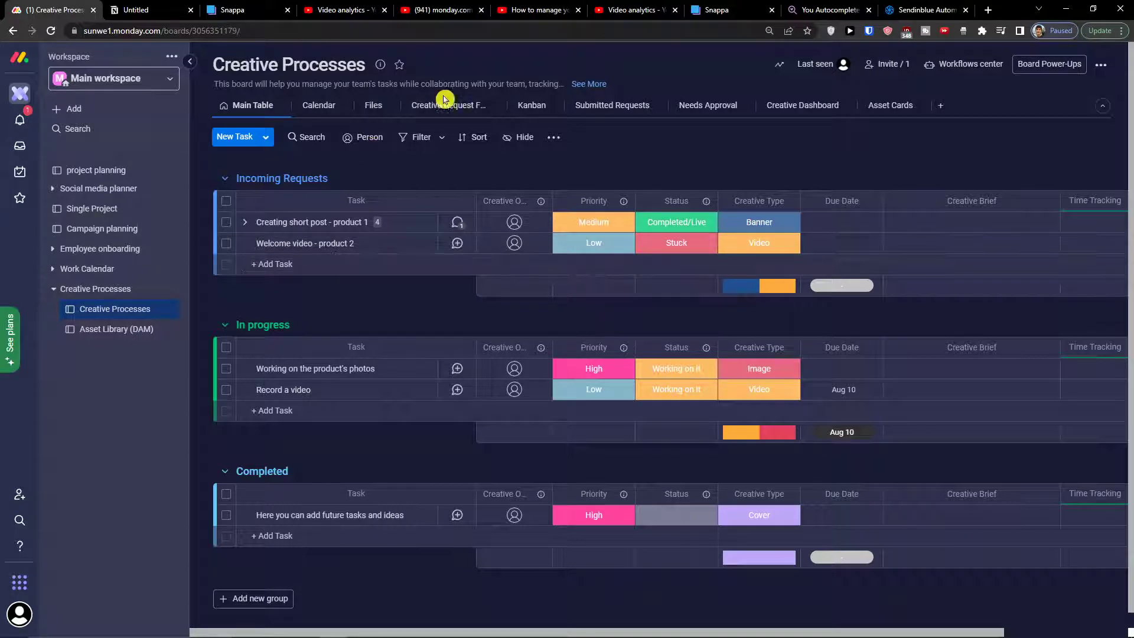
# In Kanban view, hide subitems and Creative Owner, fit covers, and turn off Final Asset covers
pyautogui.click(527, 106)
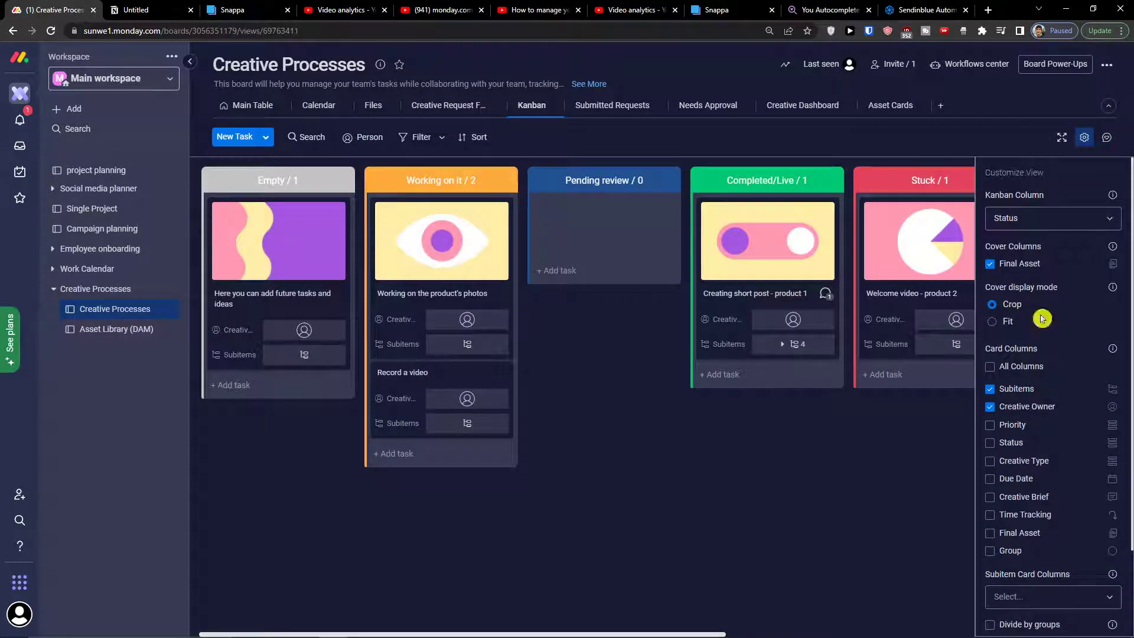
pyautogui.click(1006, 395)
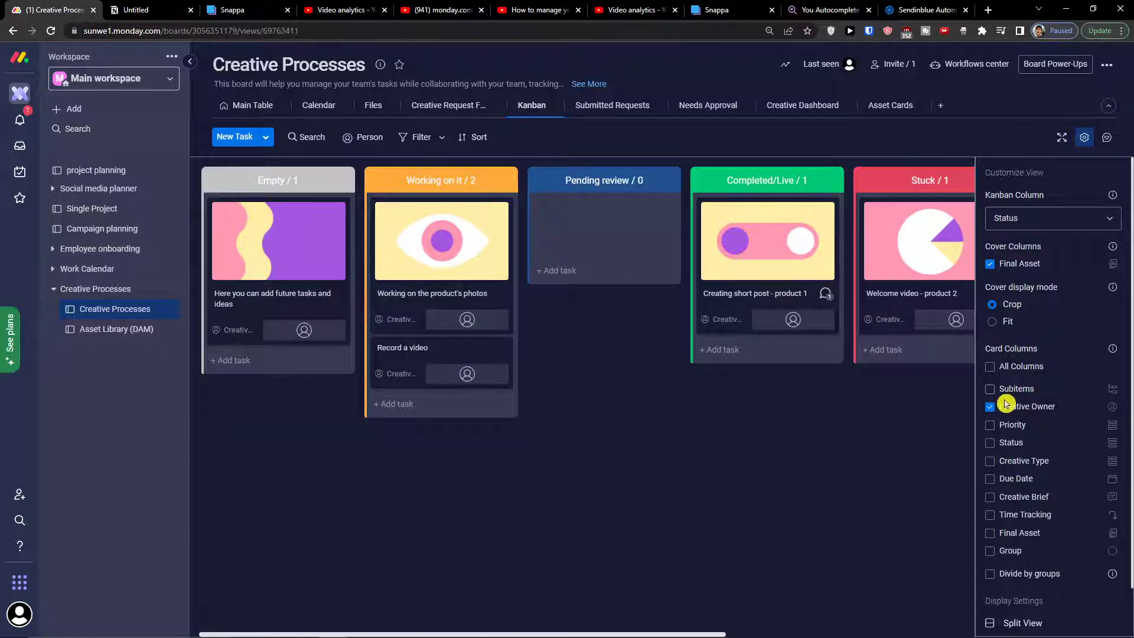
pyautogui.click(1005, 408)
pyautogui.click(1002, 322)
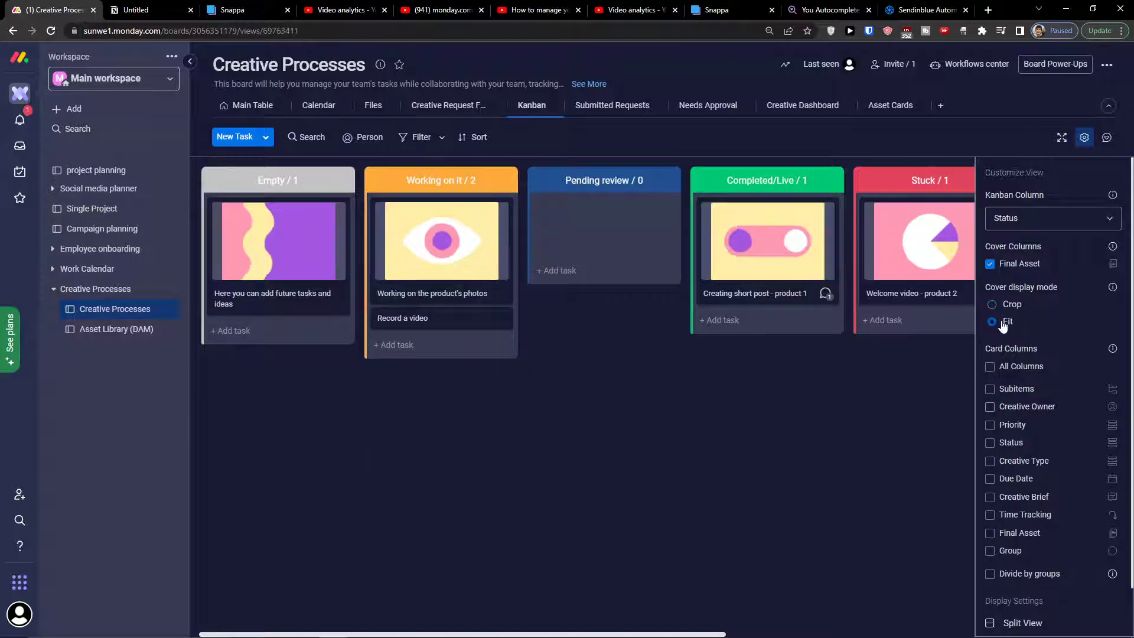
pyautogui.click(992, 266)
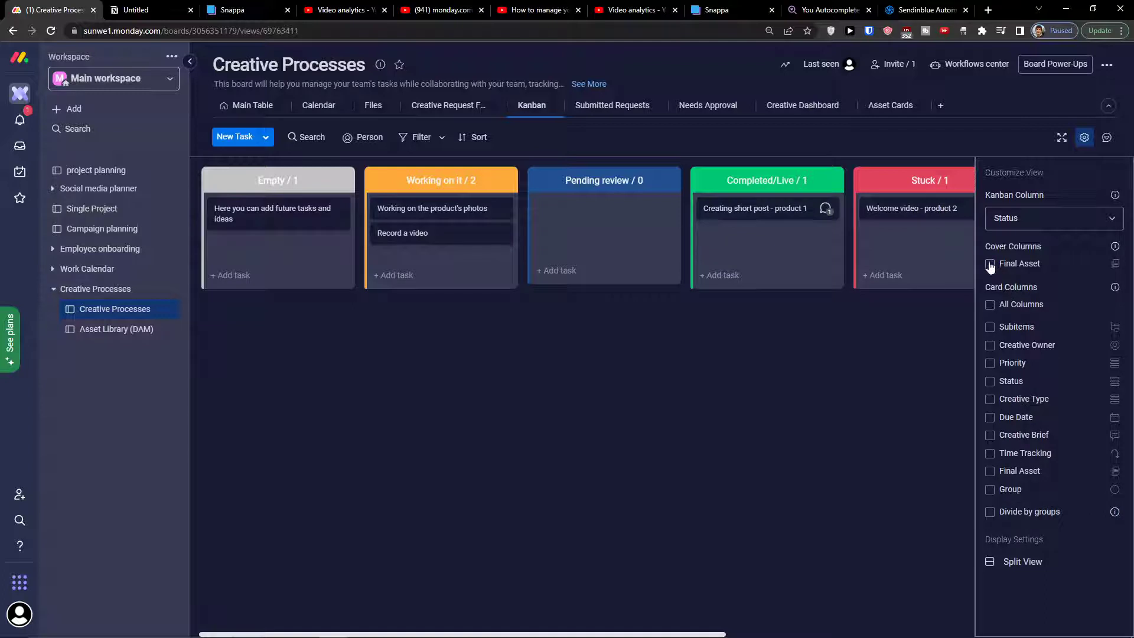
pyautogui.click(990, 266)
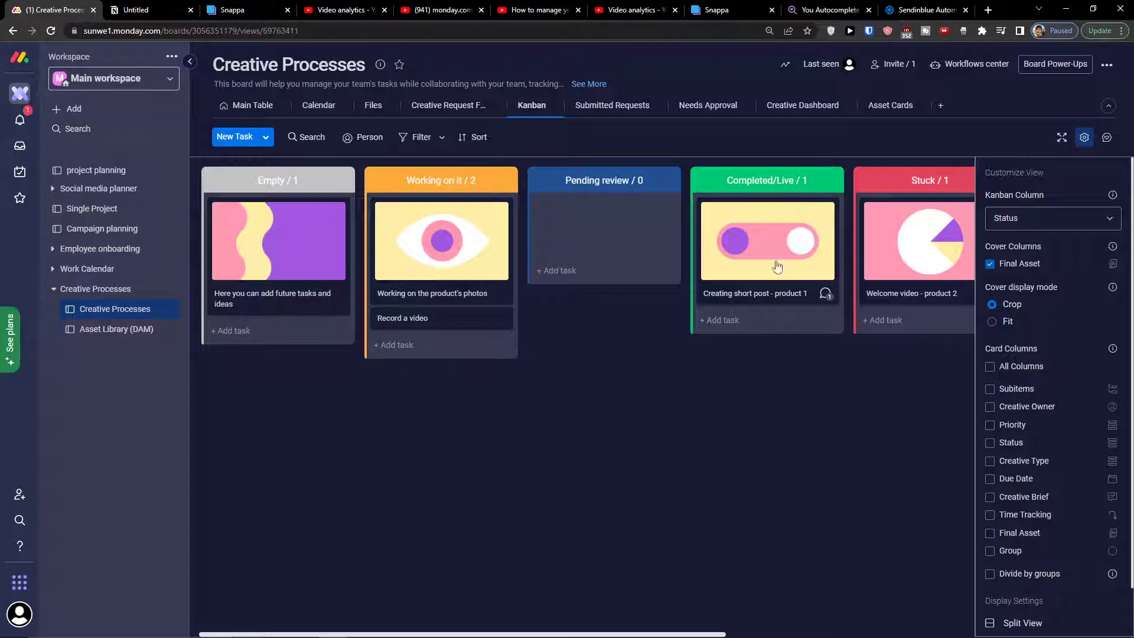
pyautogui.click(990, 265)
pyautogui.click(990, 265)
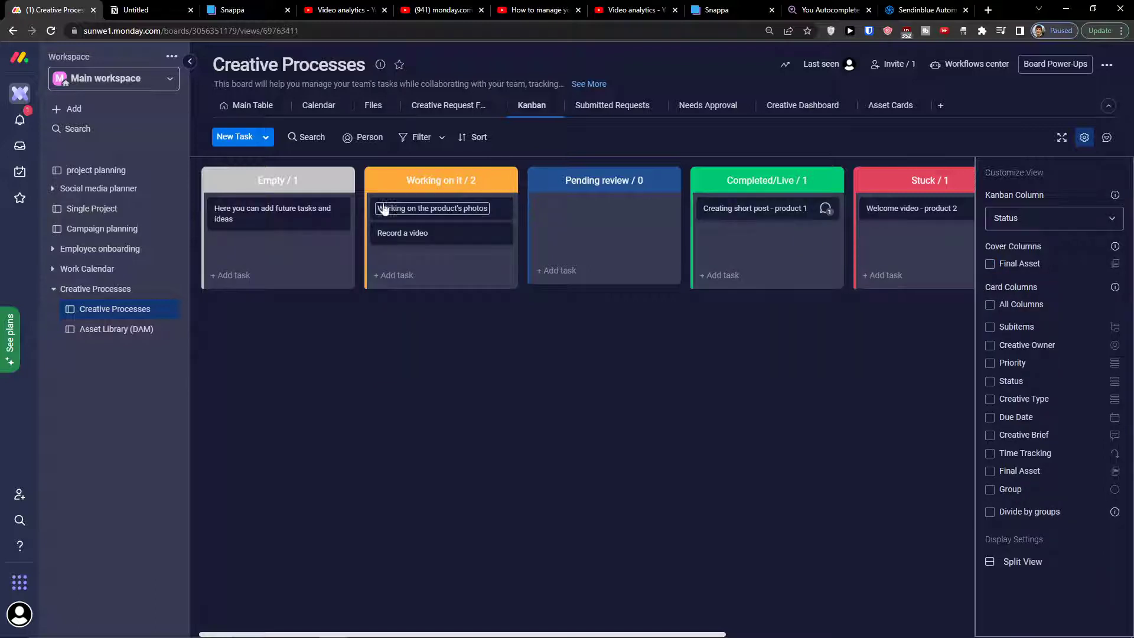
# Move 'Creating short post - product 1' to Pending review and back, then open Submitted Requests
pyautogui.moveTo(312, 225)
pyautogui.mouseDown()
pyautogui.moveTo(493, 240)
pyautogui.moveTo(298, 218)
pyautogui.mouseUp()
pyautogui.click(1024, 589)
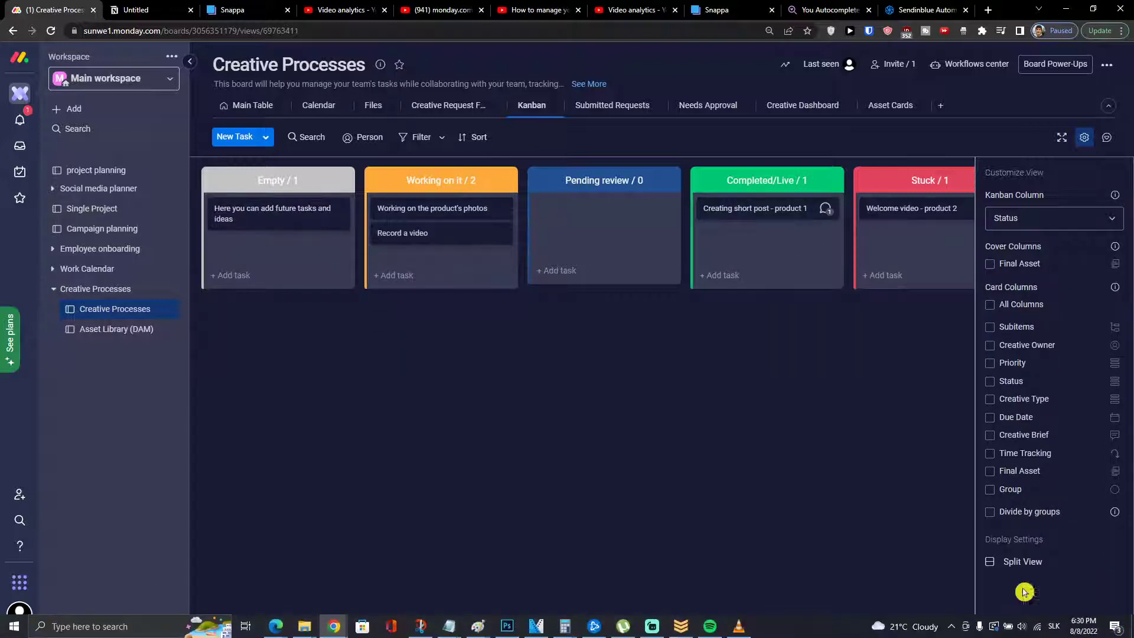
pyautogui.click(708, 255)
pyautogui.moveTo(708, 256); pyautogui.dragTo(791, 226)
pyautogui.moveTo(675, 222); pyautogui.dragTo(794, 212)
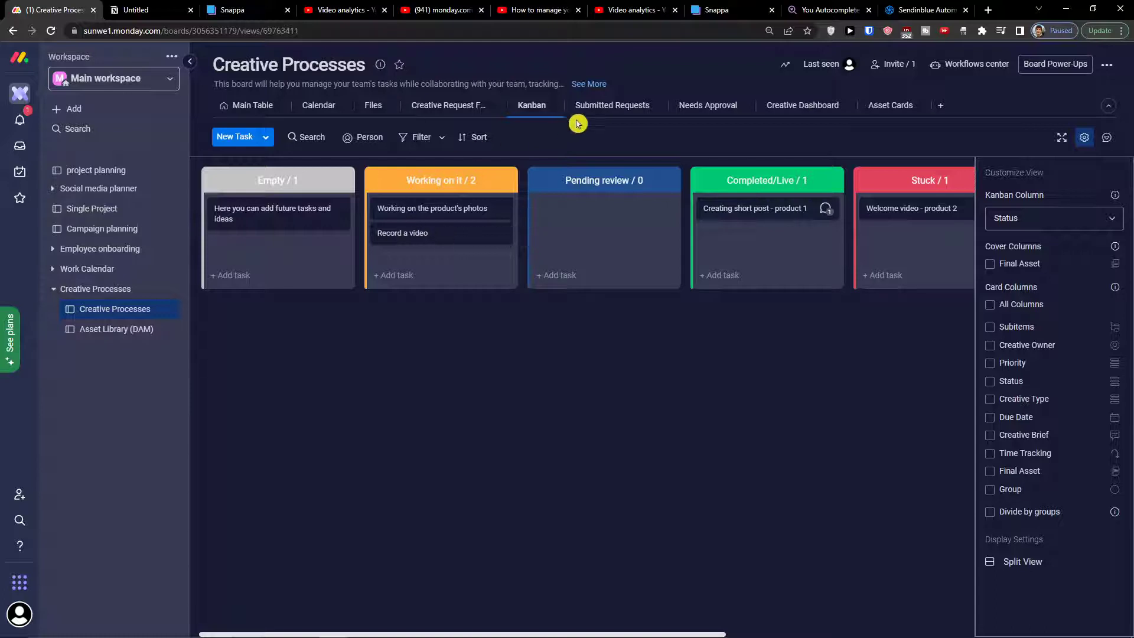
pyautogui.click(609, 114)
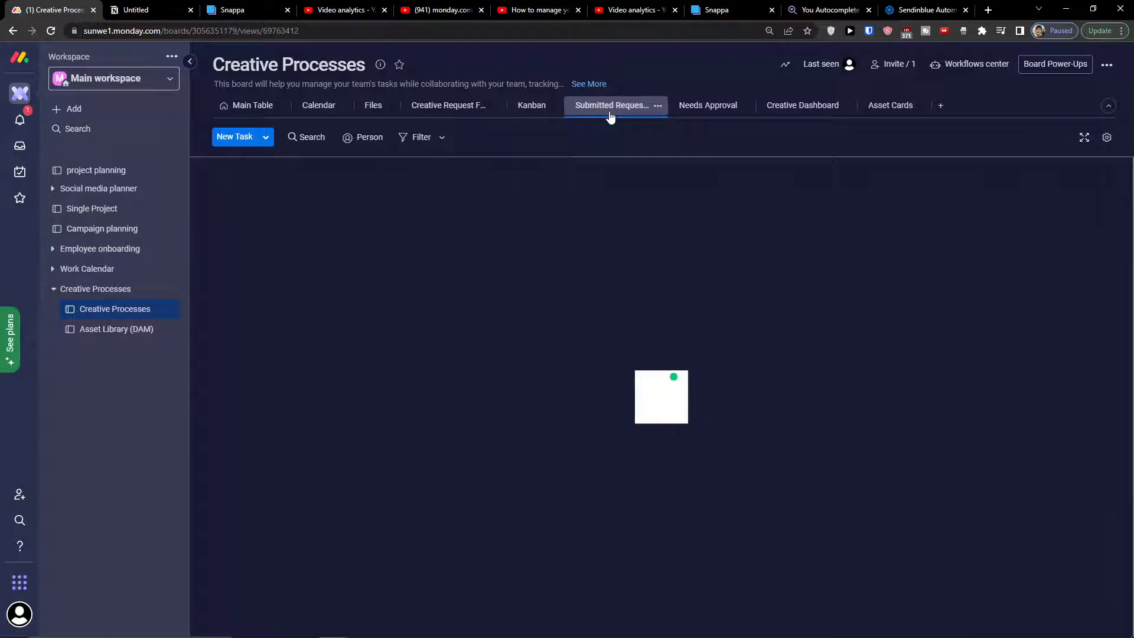
# Tour the Needs Approval, Creative Dashboard and Asset Cards views, then return to Main Table
pyautogui.click(615, 124)
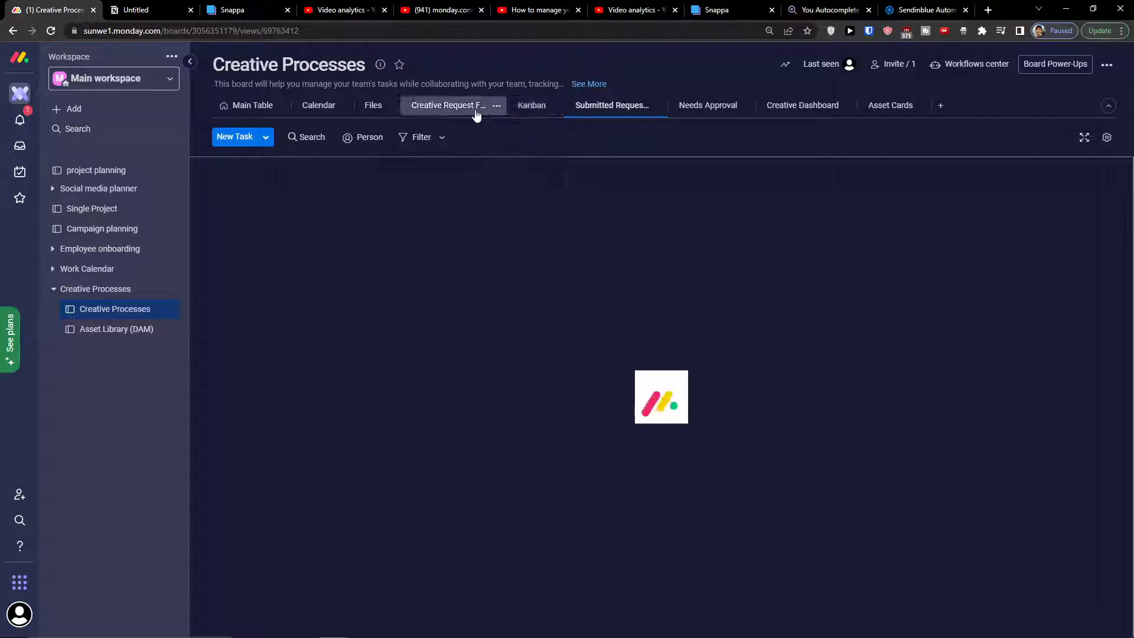
pyautogui.click(693, 108)
pyautogui.click(636, 113)
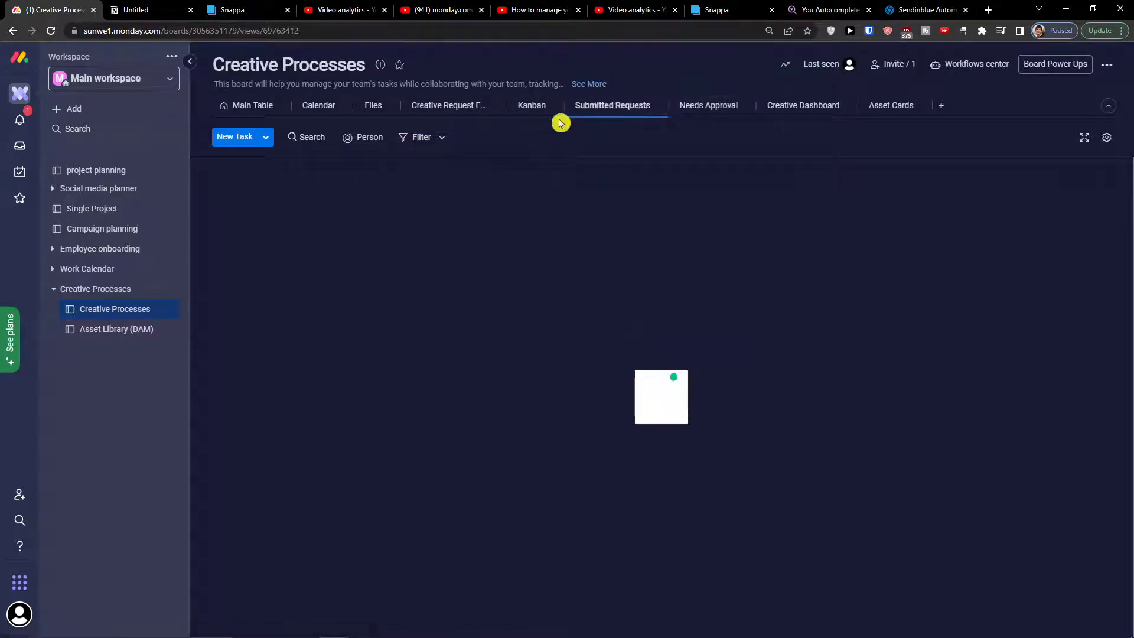
pyautogui.click(798, 107)
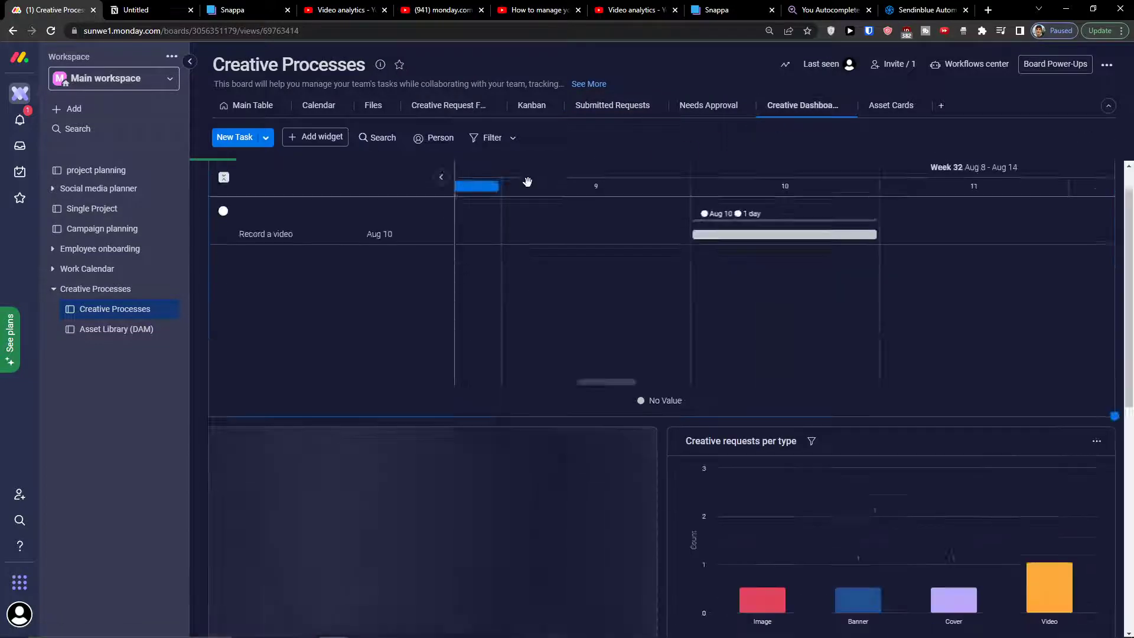
pyautogui.scroll(-2, 527, 181)
pyautogui.scroll(3, 668, 398)
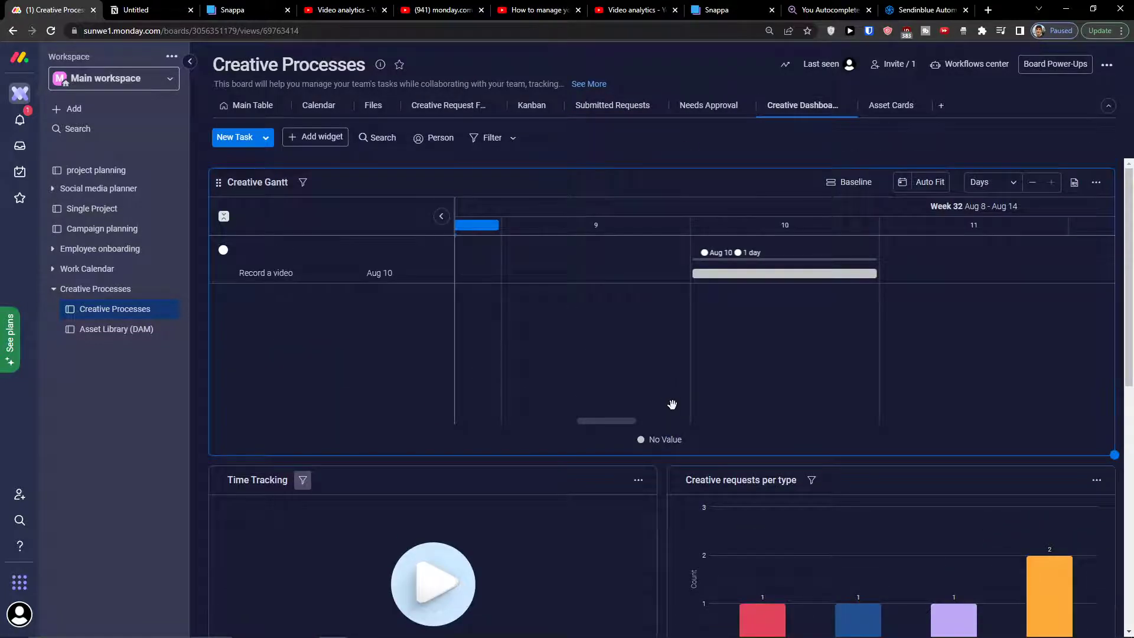
pyautogui.scroll(-9, 672, 405)
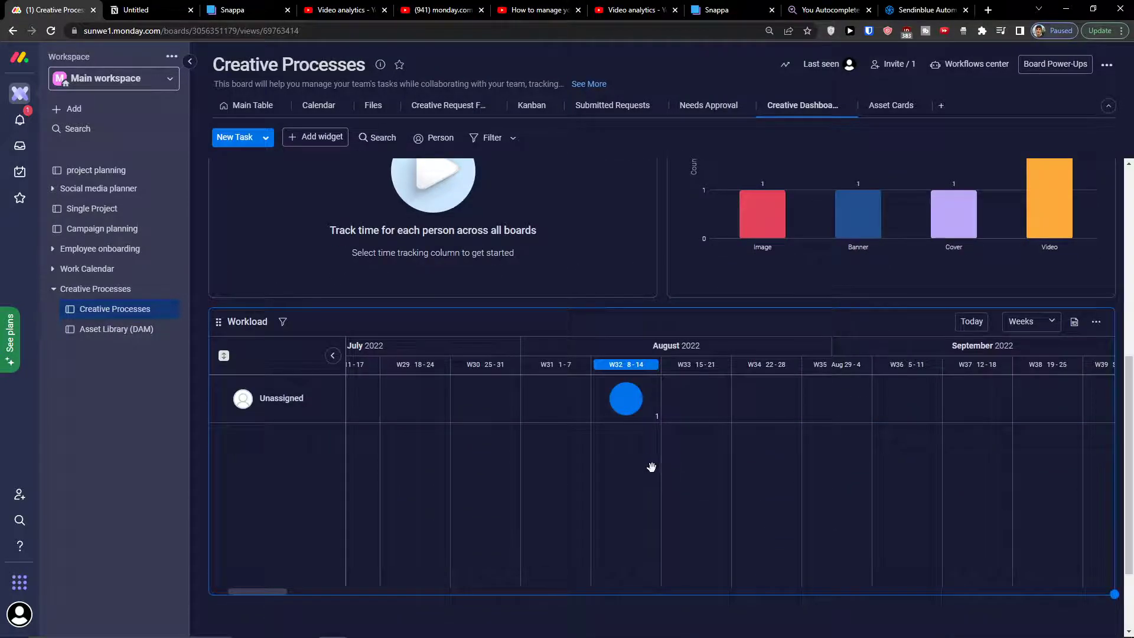
pyautogui.scroll(9, 659, 458)
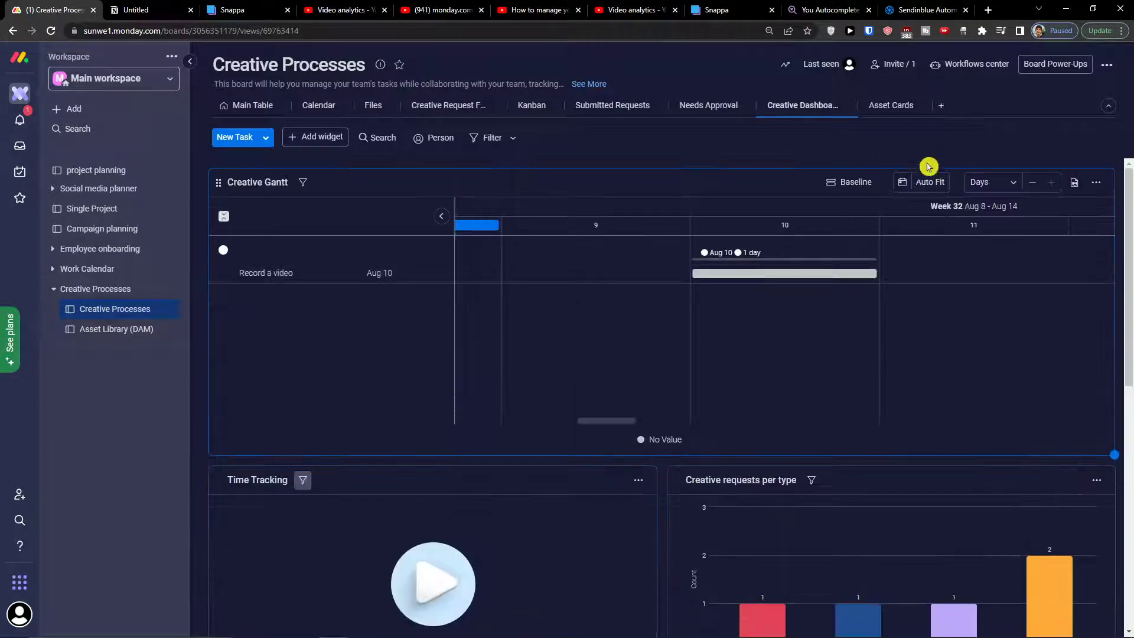
pyautogui.click(892, 106)
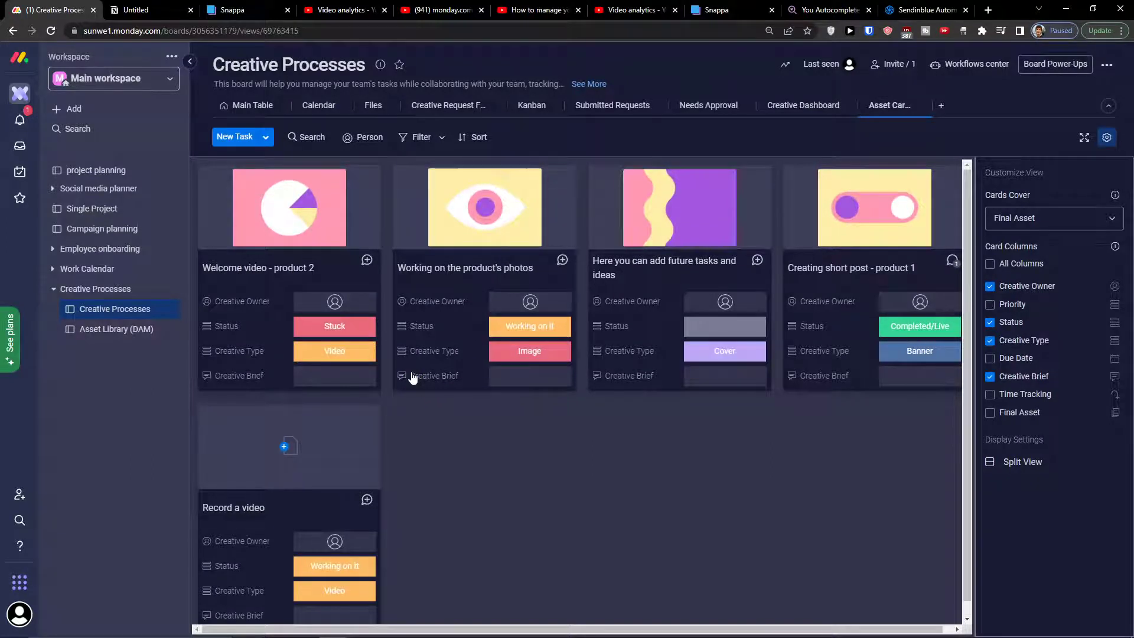
pyautogui.click(268, 105)
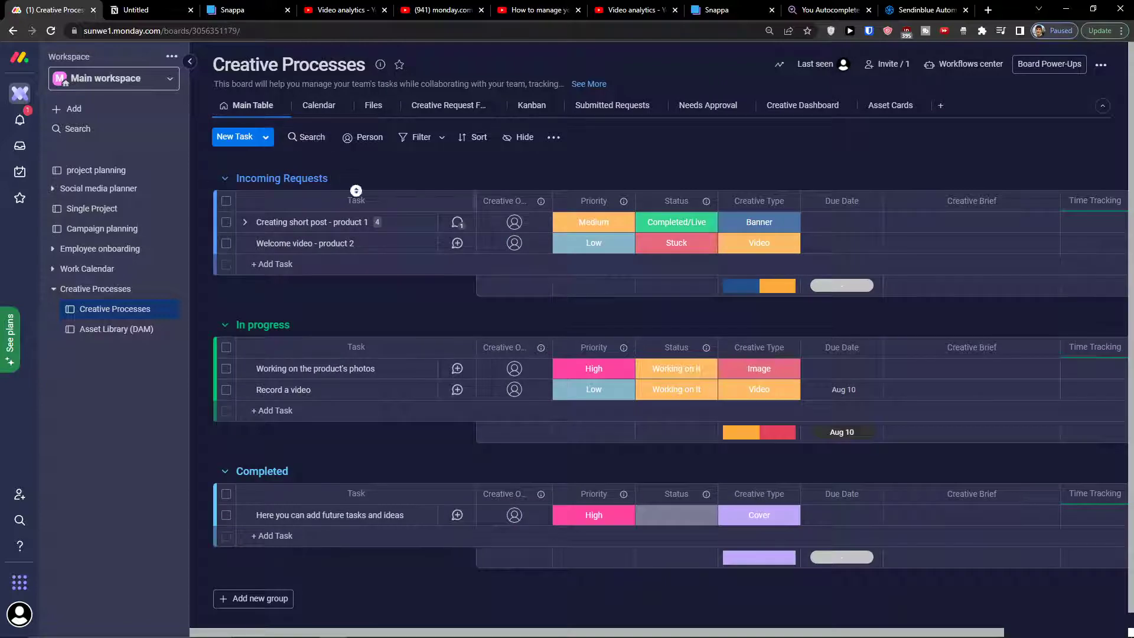
# Add an empty 'New Group' at the bottom of the main table, below Completed
pyautogui.scroll(-1, 421, 469)
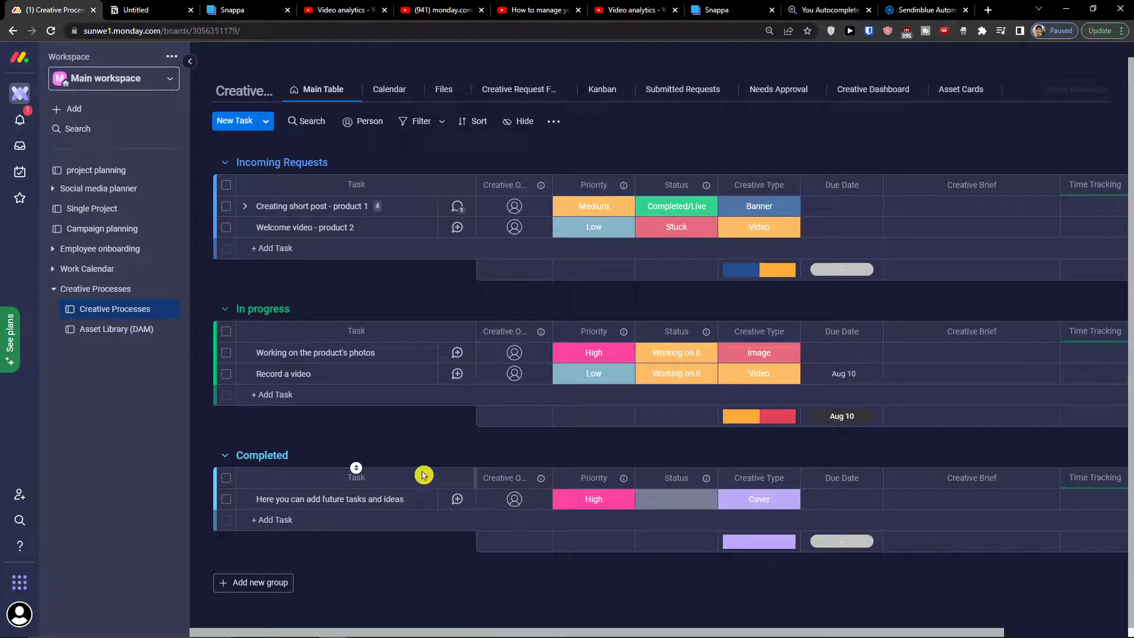
pyautogui.scroll(1, 354, 413)
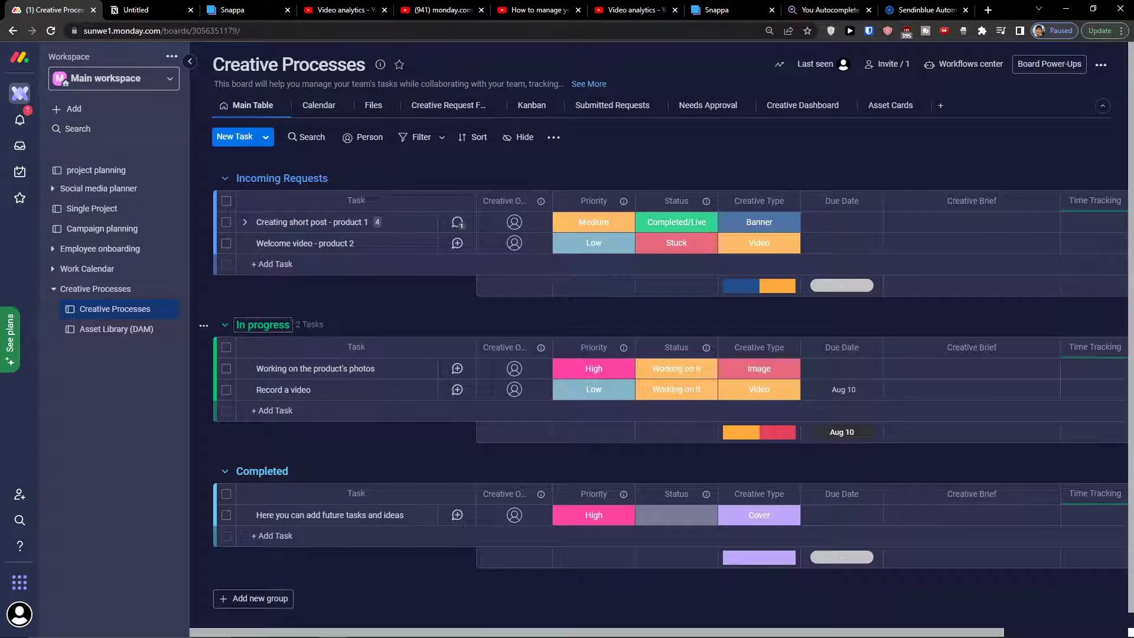
pyautogui.click(254, 599)
pyautogui.scroll(2, 335, 571)
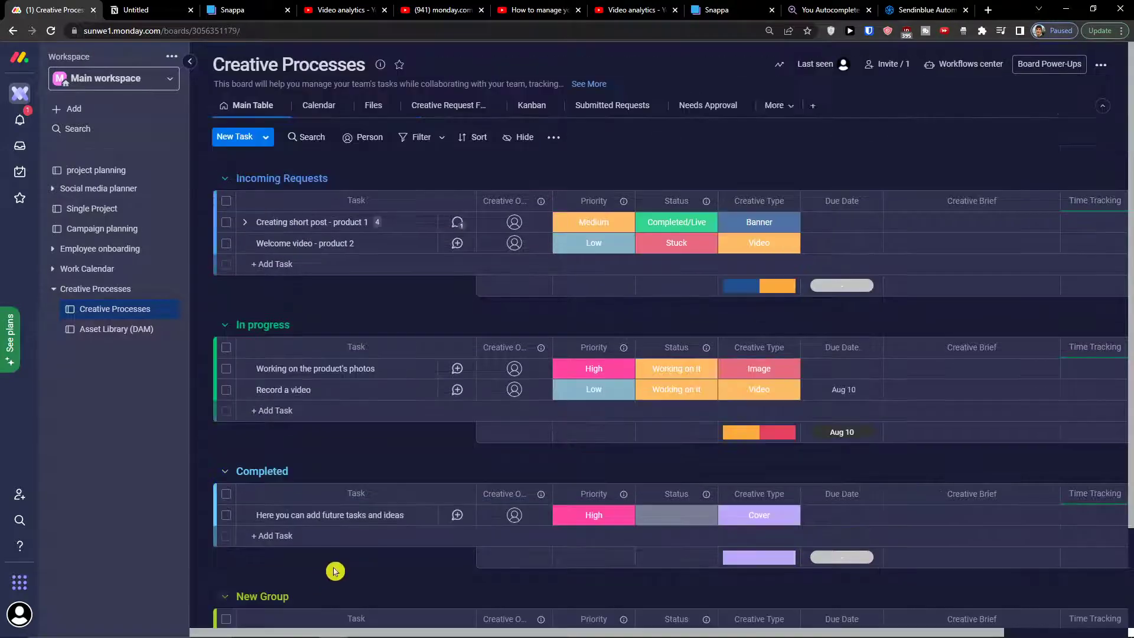
pyautogui.scroll(-2, 355, 558)
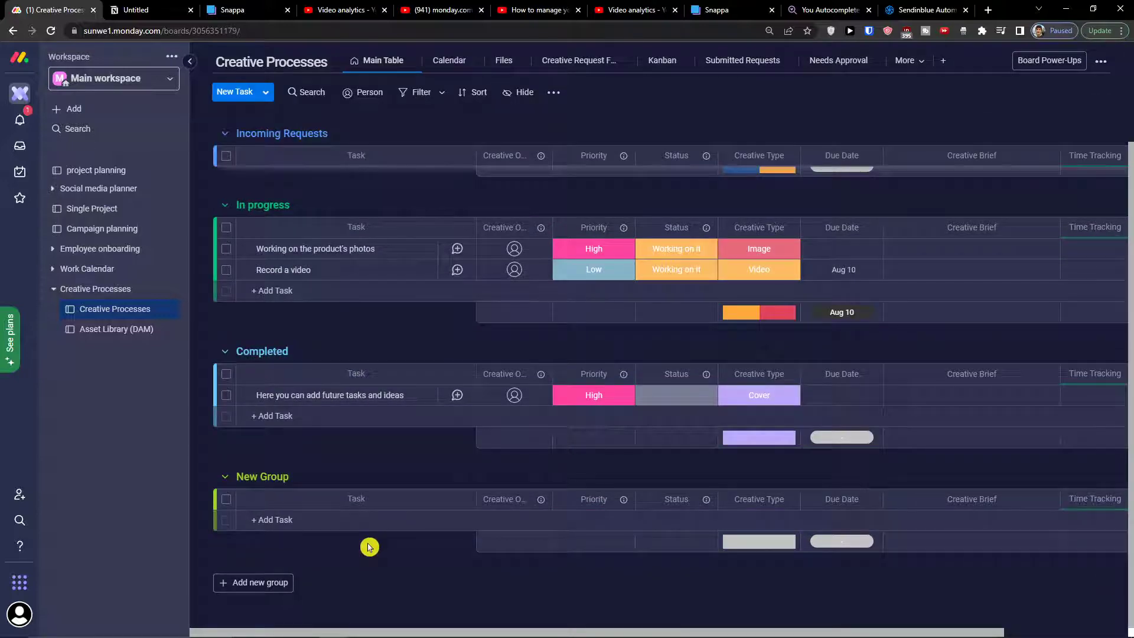
pyautogui.scroll(3, 369, 547)
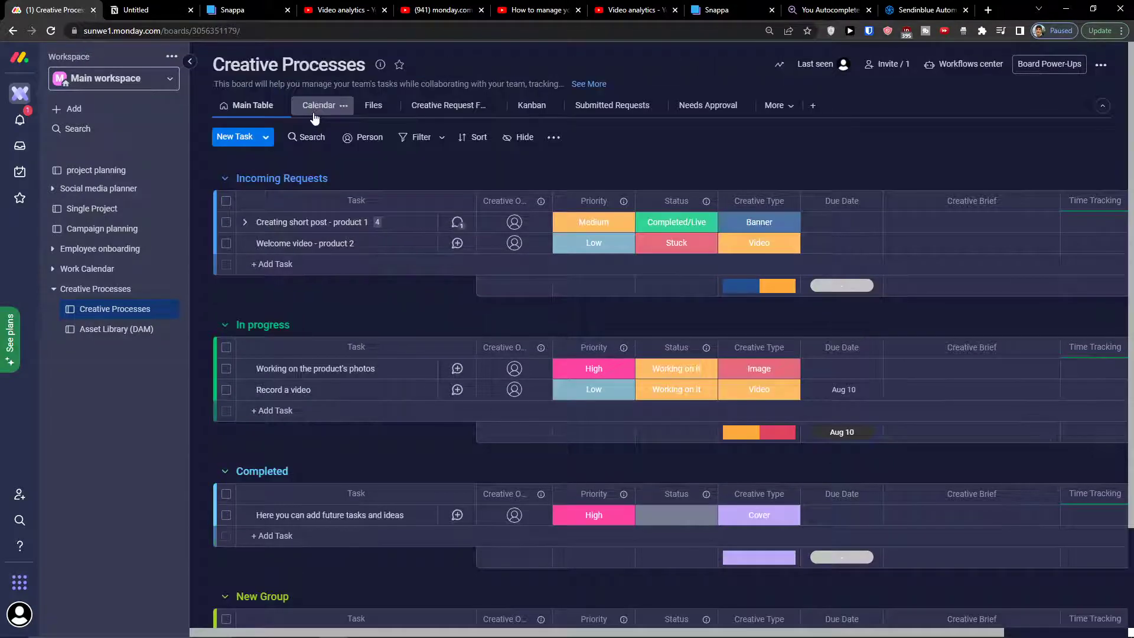
# Look through the board's Calendar and Files views, then go back to the Main Table
pyautogui.click(316, 112)
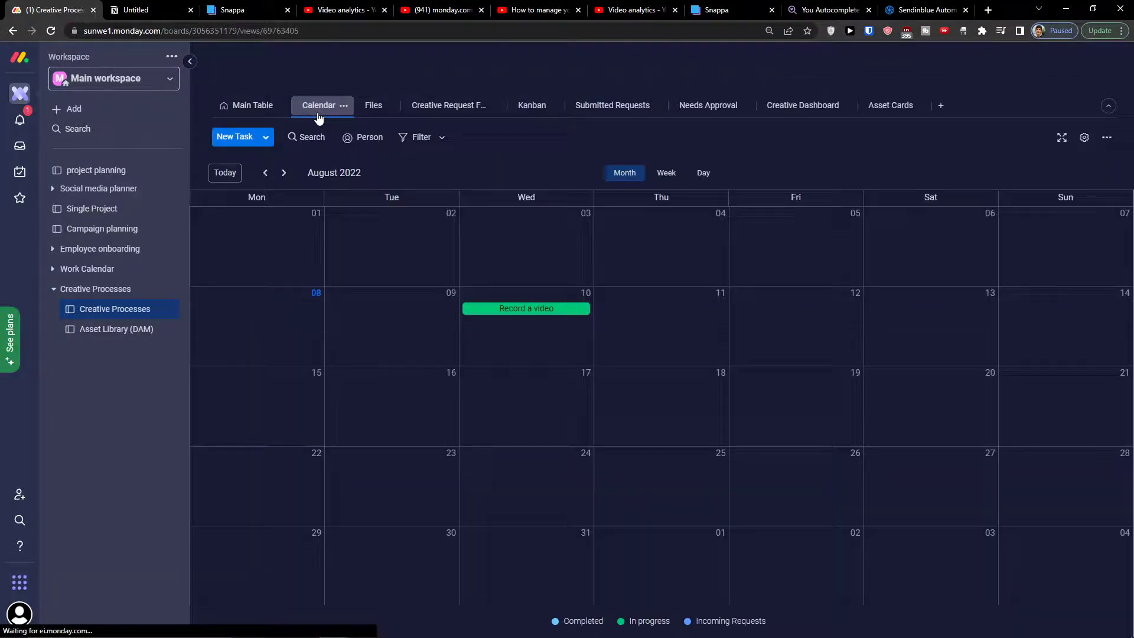
pyautogui.click(236, 113)
pyautogui.click(373, 107)
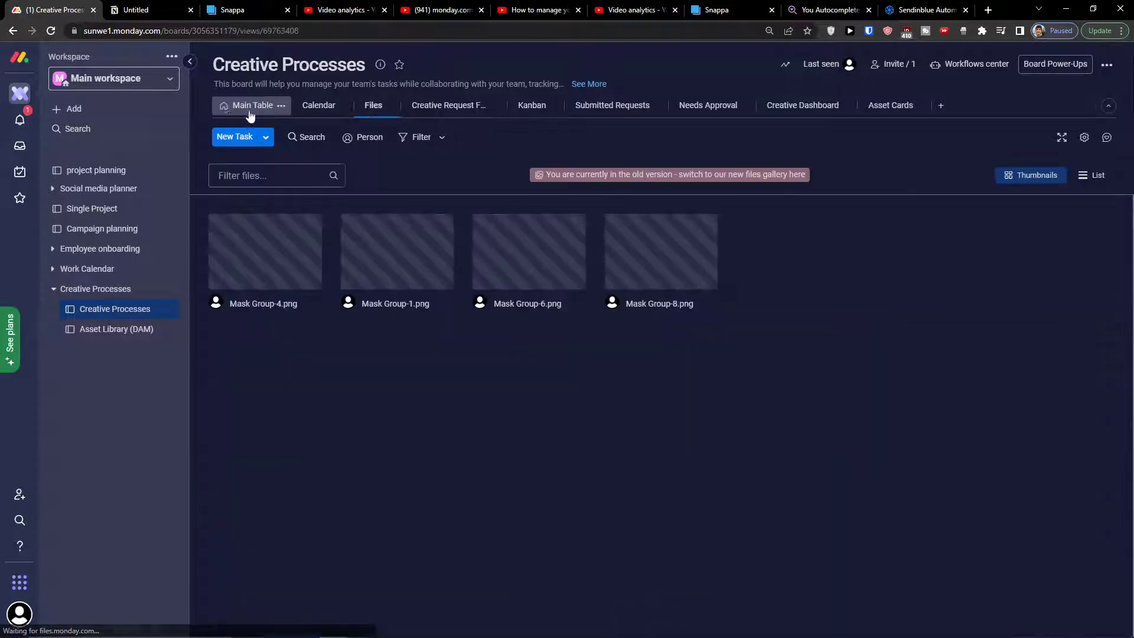
pyautogui.click(254, 110)
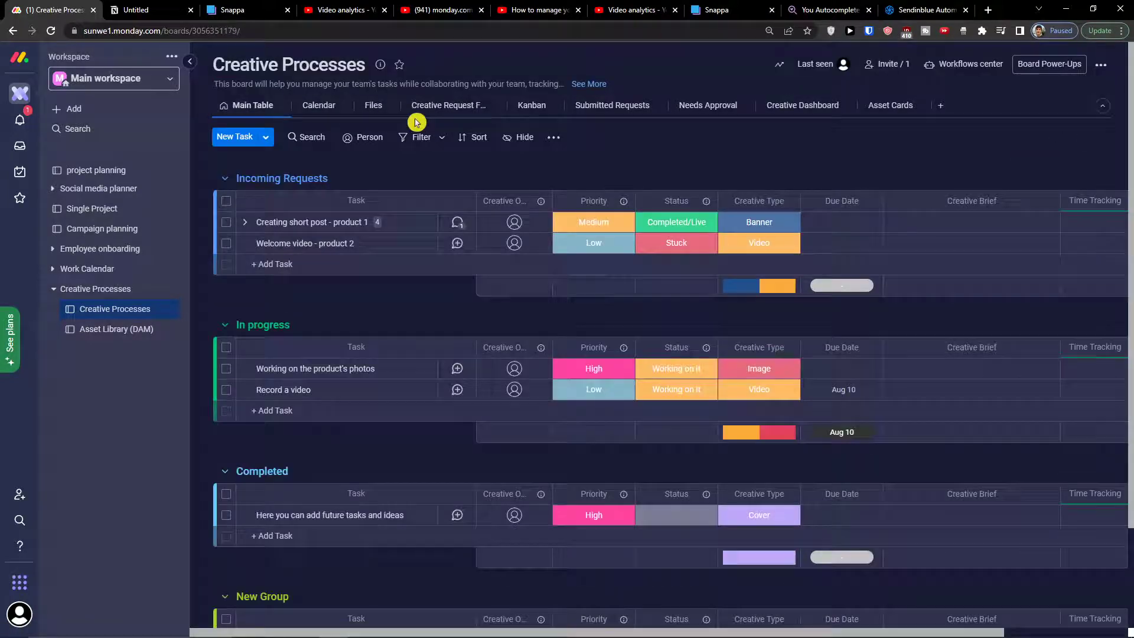
# Open the Asset Library (DAM) board from the workspace sidebar
pyautogui.scroll(-3, 405, 347)
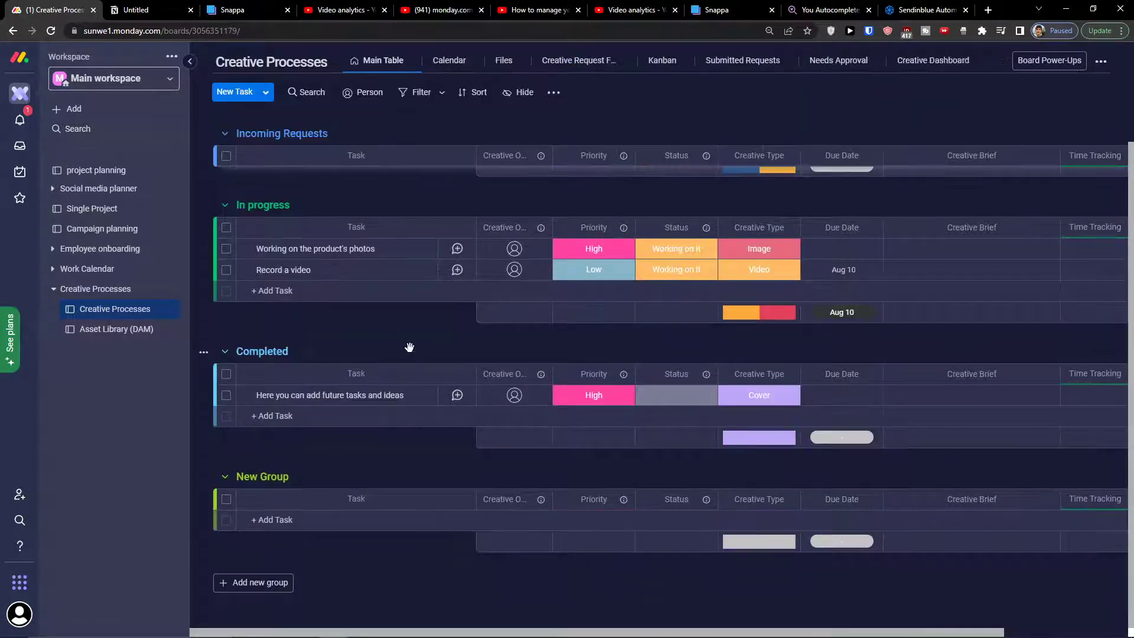
pyautogui.scroll(3, 527, 395)
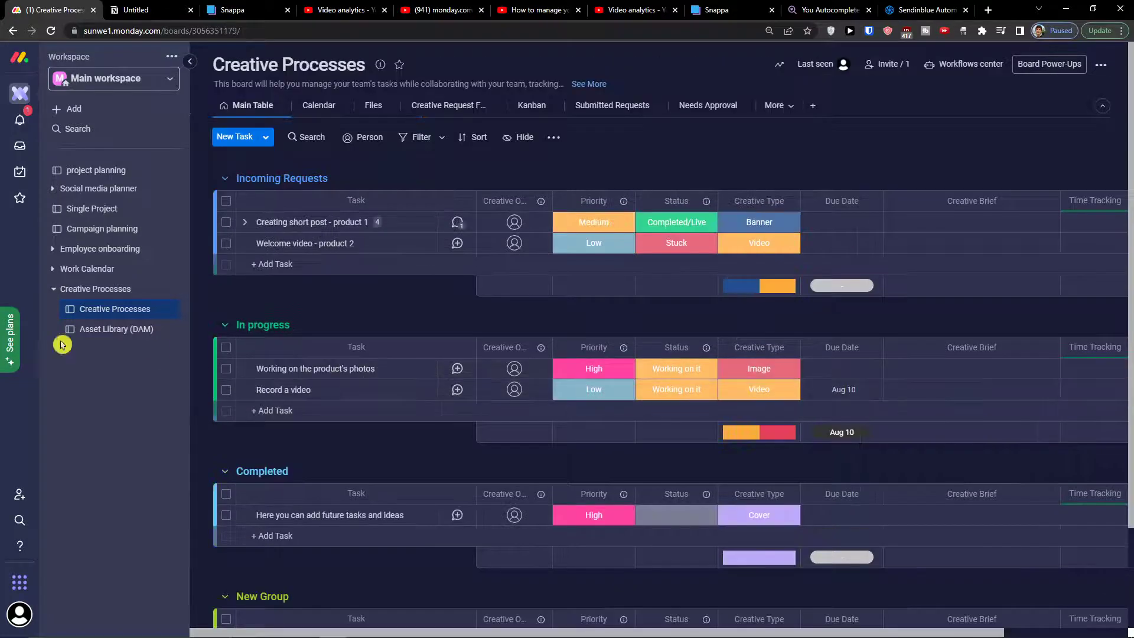
pyautogui.click(102, 331)
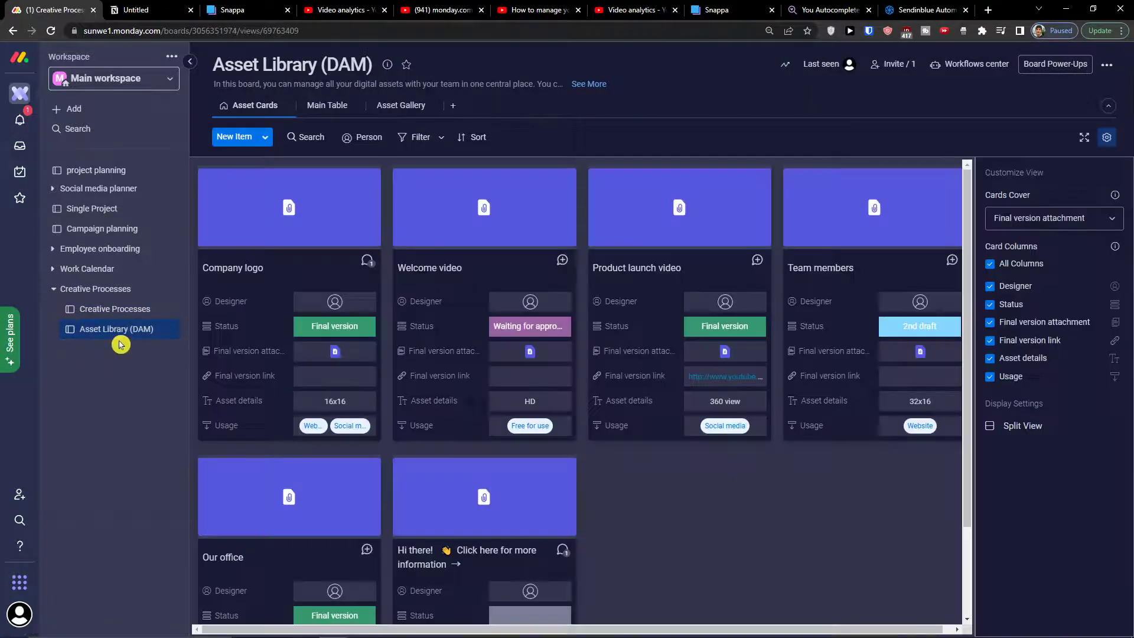
# Switch Asset Library (DAM) to its Main Table and scroll through the Logos, Videos and Images groups
pyautogui.scroll(-2, 359, 352)
pyautogui.scroll(2, 359, 353)
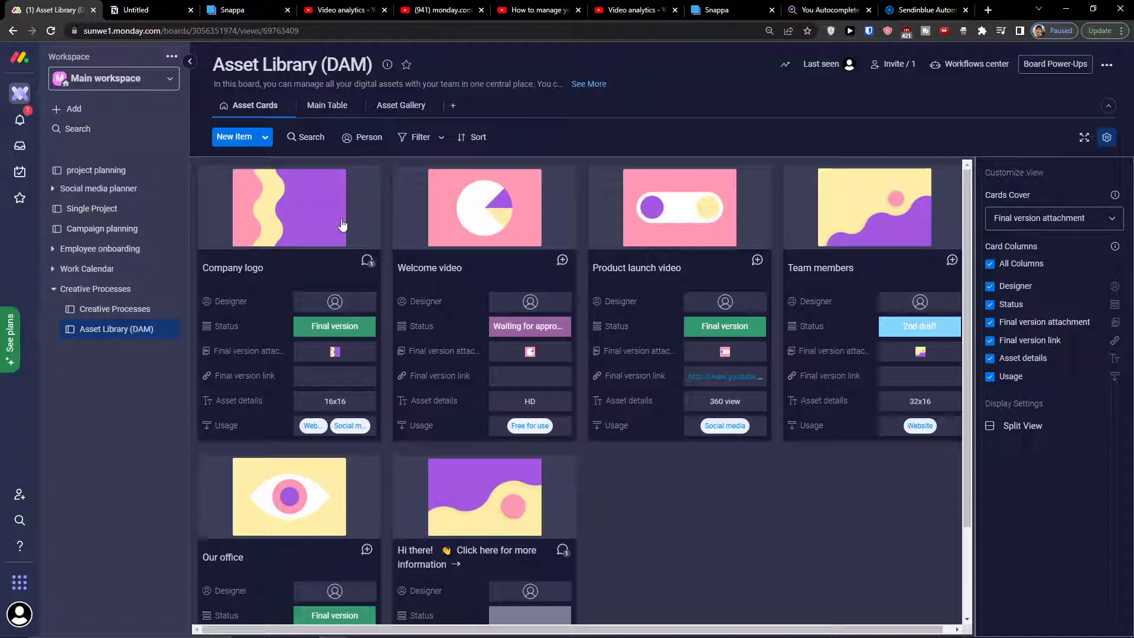
pyautogui.click(329, 108)
pyautogui.scroll(-1, 365, 336)
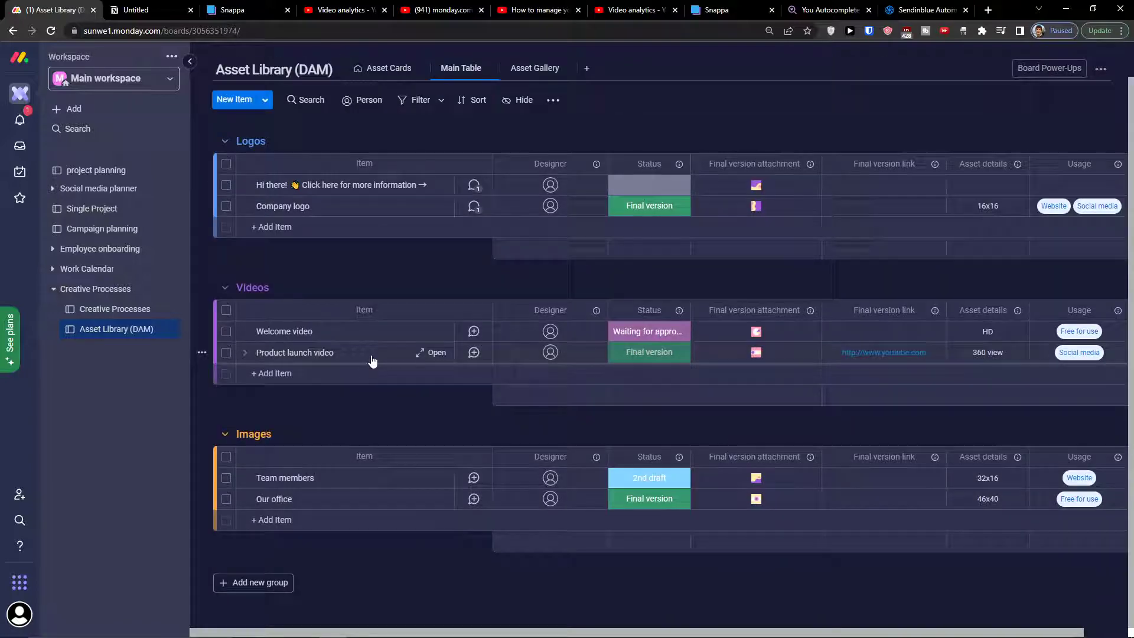
pyautogui.scroll(1, 295, 473)
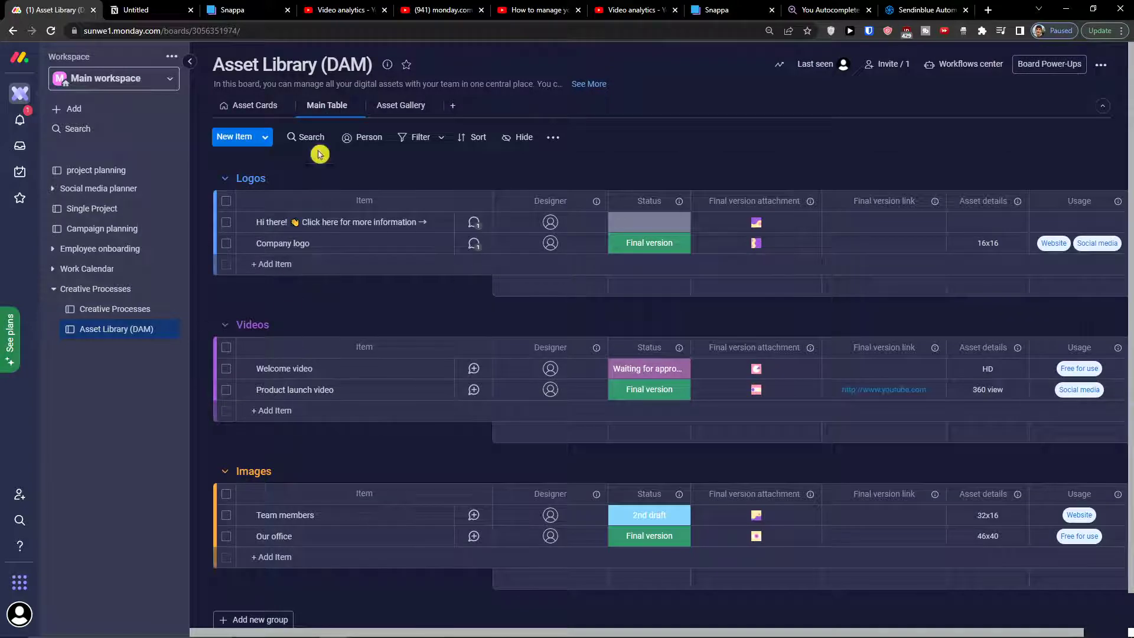
pyautogui.scroll(-1, 277, 532)
# Add a new group below Images named 'pictures'
pyautogui.click(227, 581)
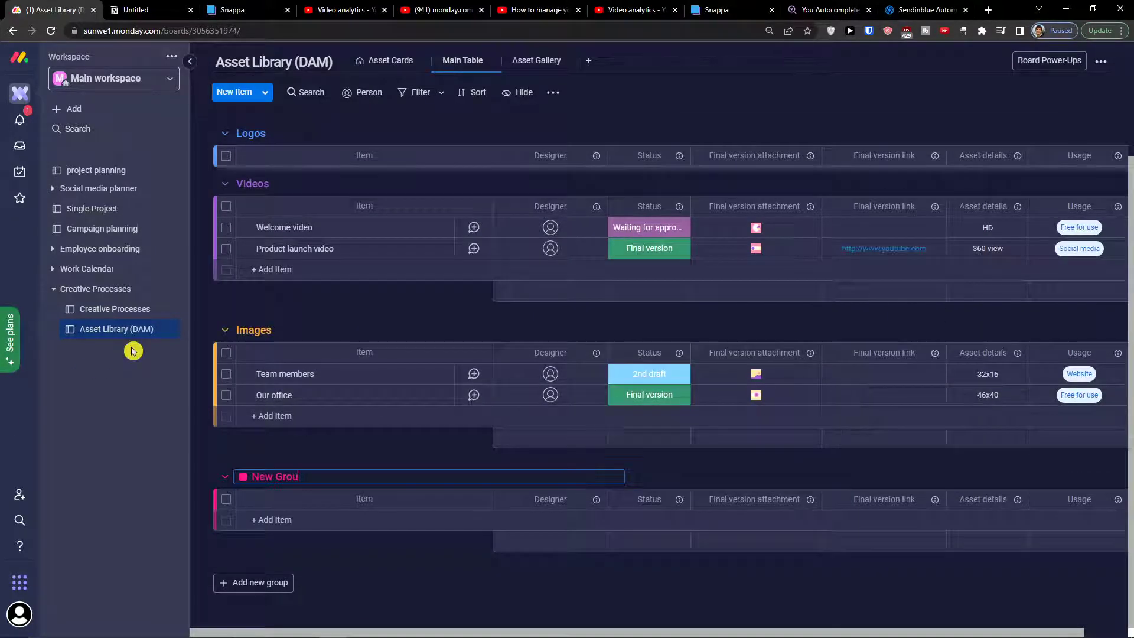
pyautogui.write('pictures')
pyautogui.press('Return')
# Drag the Images group below pictures, giving the order Logos, Videos, pictures, Images
pyautogui.moveTo(294, 329); pyautogui.dragTo(231, 196)
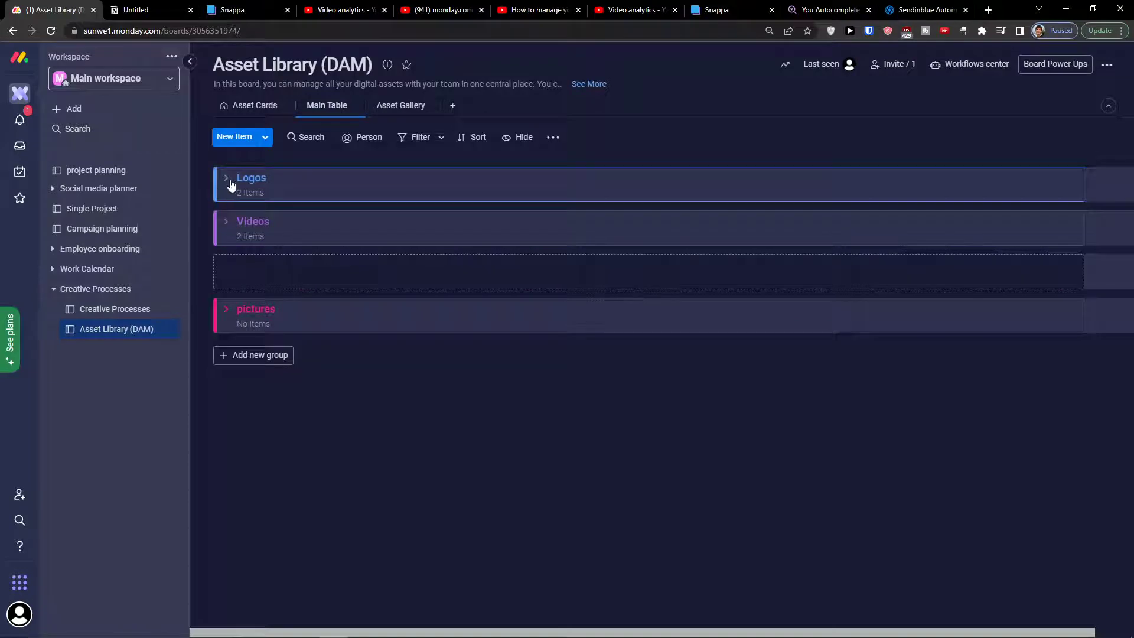
pyautogui.moveTo(231, 185); pyautogui.dragTo(252, 270)
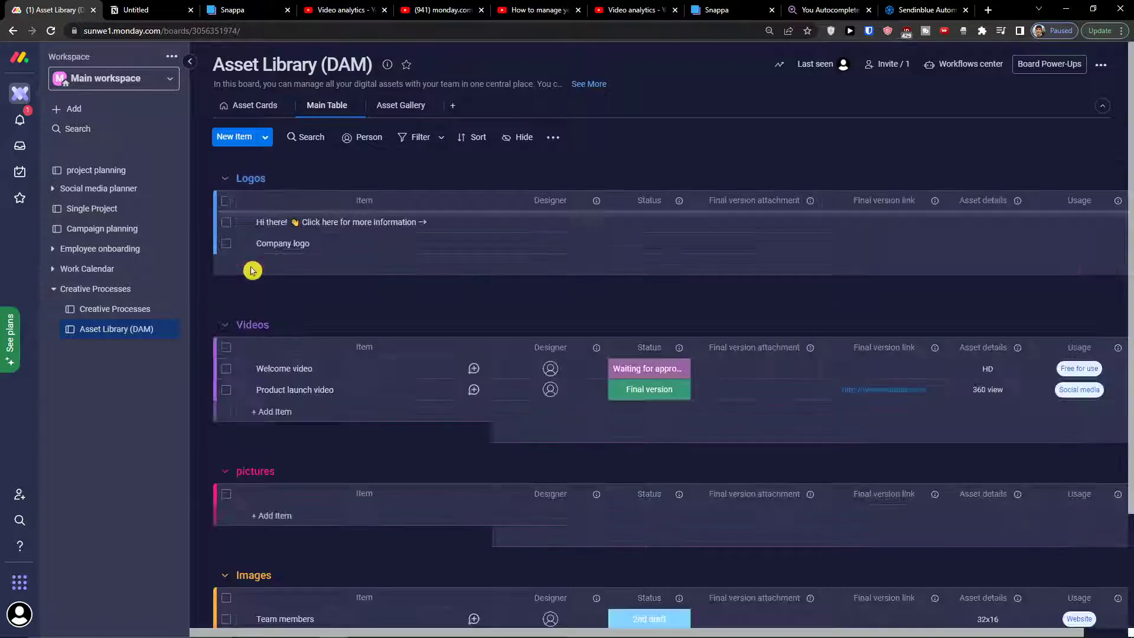
pyautogui.scroll(-3, 370, 273)
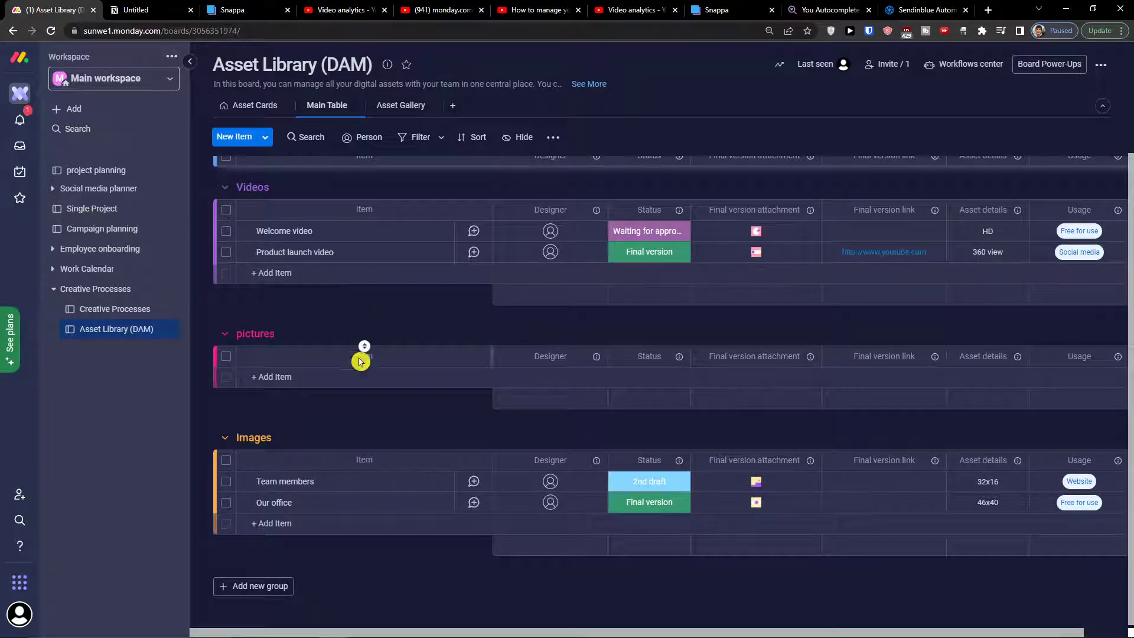
# Add a 'youtube video' item to the Videos group
pyautogui.scroll(3, 307, 376)
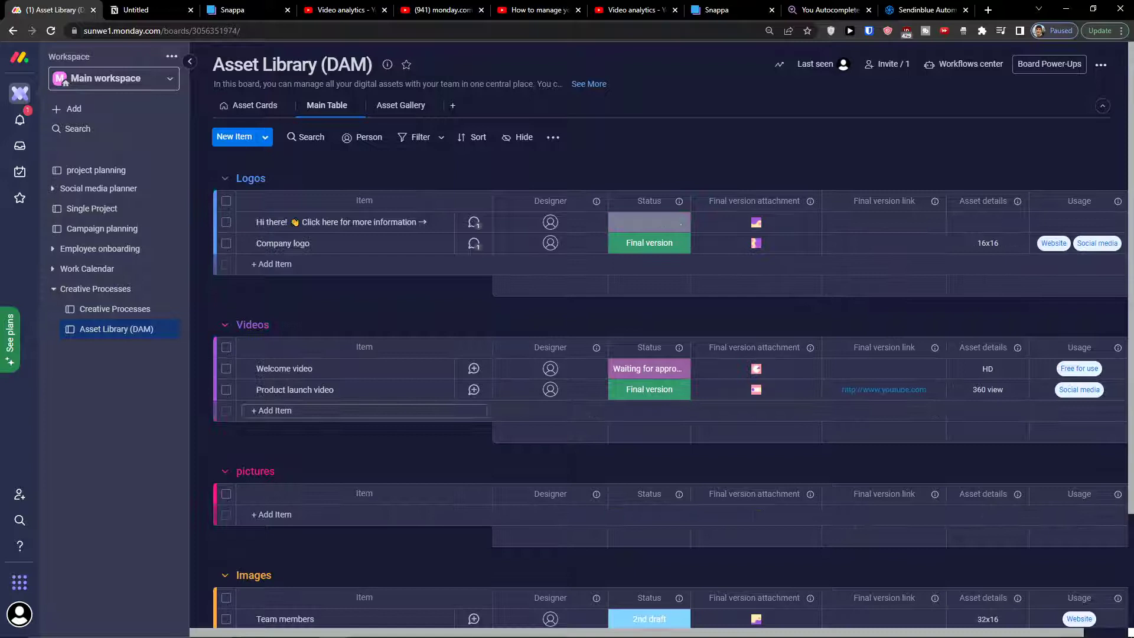
pyautogui.click(307, 411)
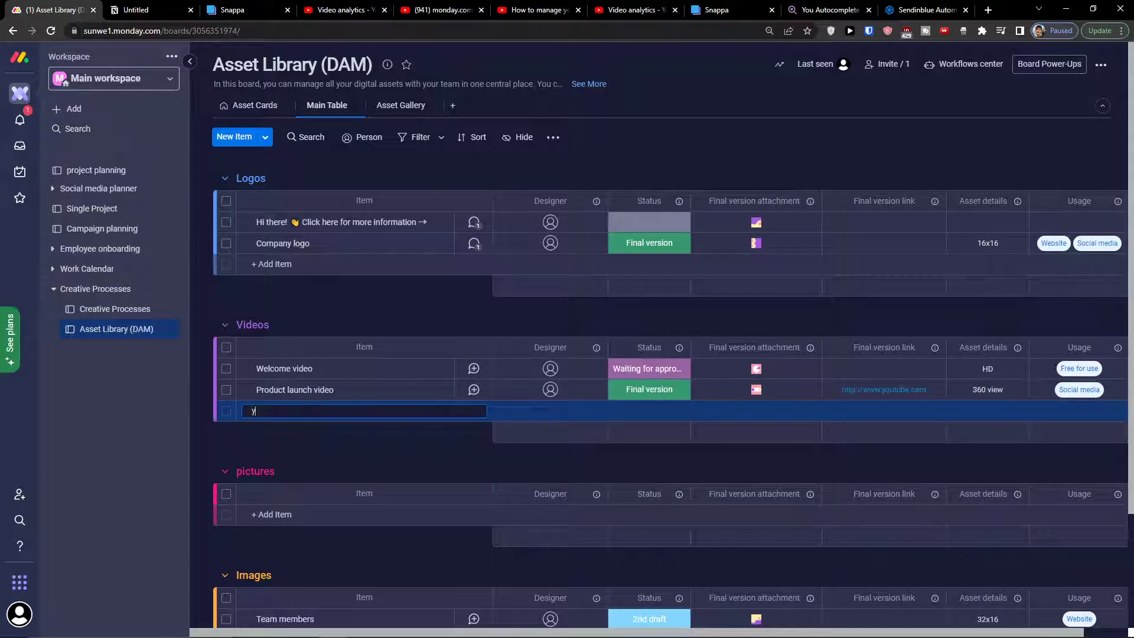
pyautogui.write('youtube video')
pyautogui.press('Return')
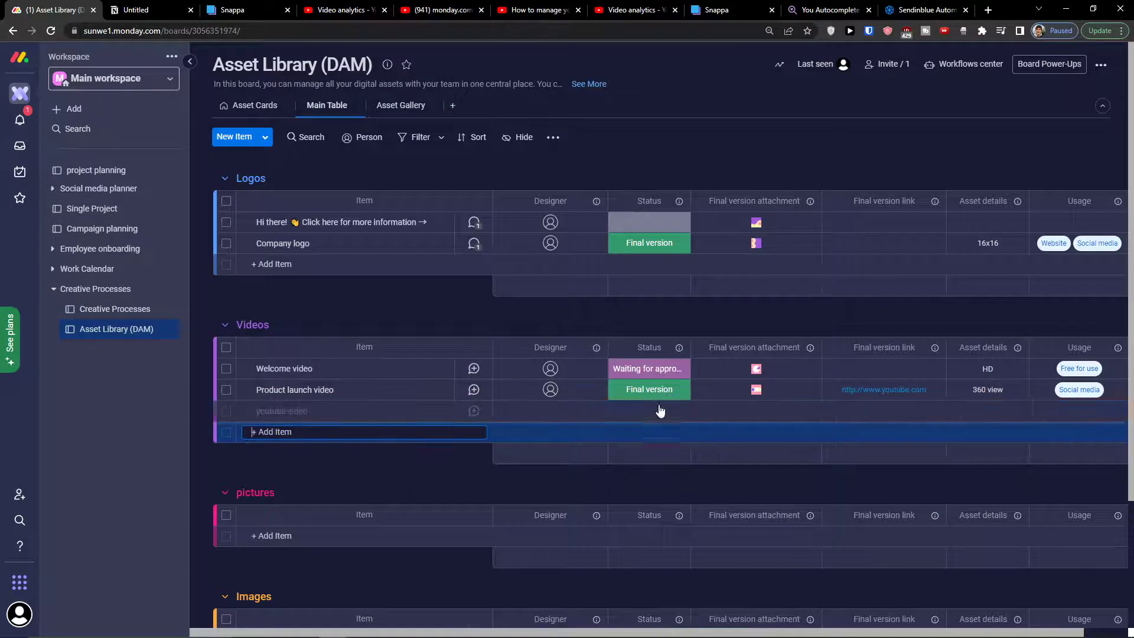
# Open and close the youtube video item's Status and attachment menus, leaving both empty
pyautogui.click(641, 415)
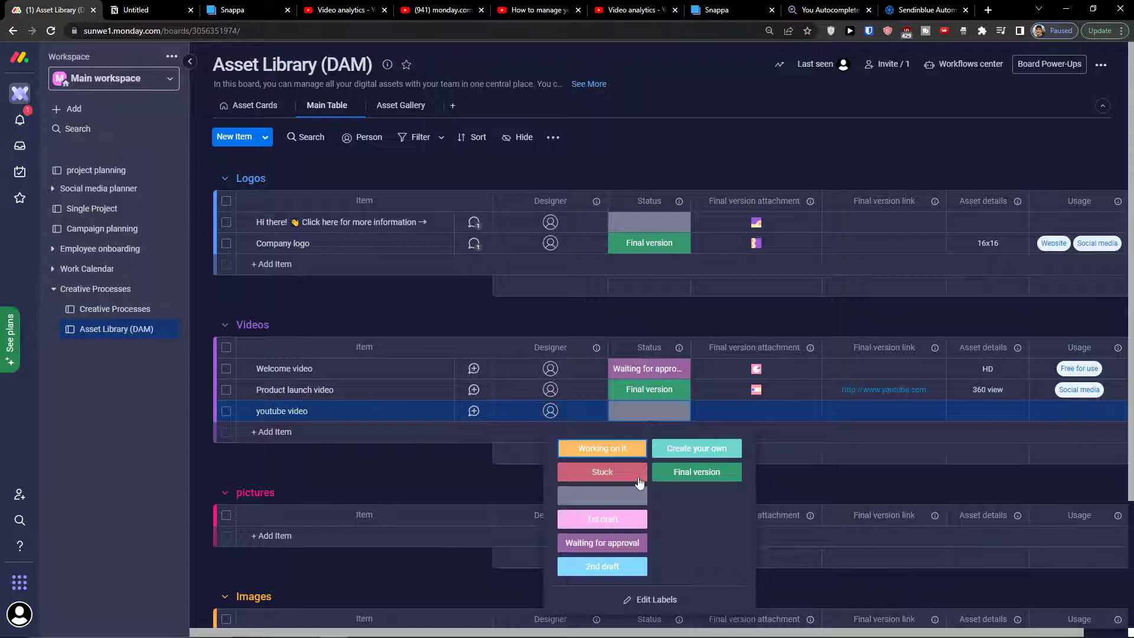
pyautogui.click(788, 415)
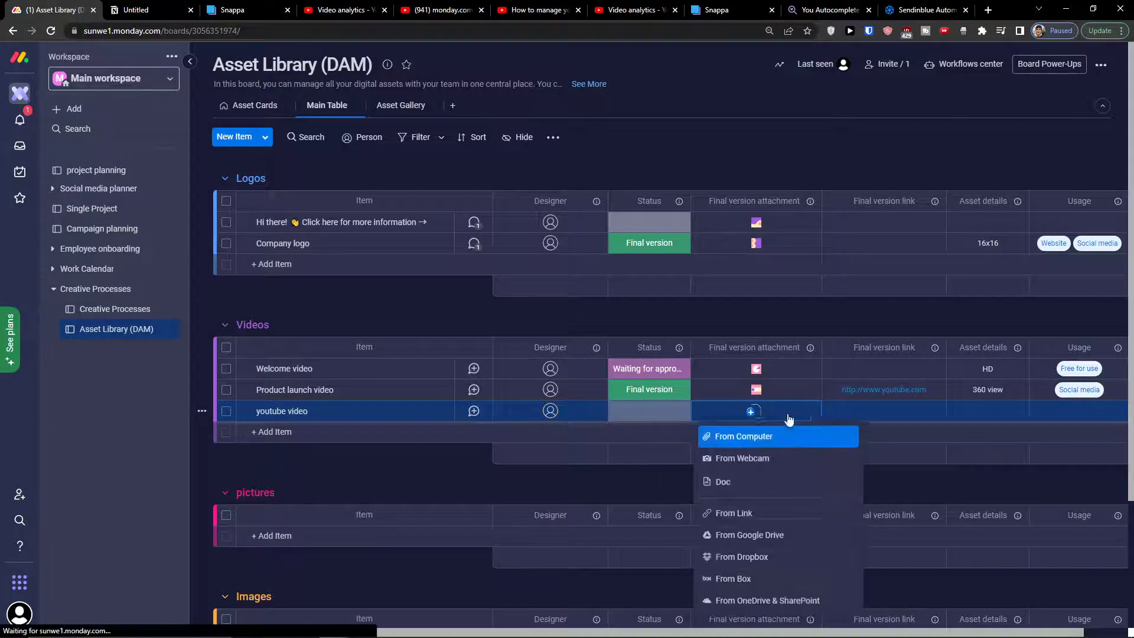
pyautogui.click(987, 472)
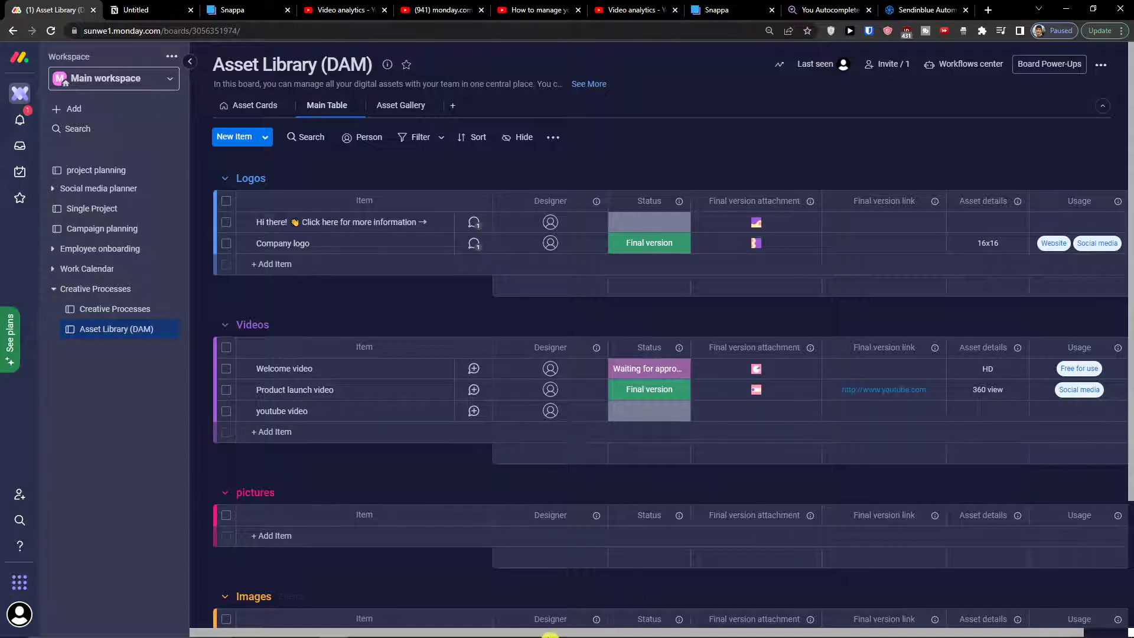
pyautogui.moveTo(555, 633)
pyautogui.mouseDown()
pyautogui.moveTo(600, 635)
pyautogui.moveTo(555, 629)
pyautogui.mouseUp()
# Open the Creative Processes board from the workspace sidebar
pyautogui.moveTo(438, 633)
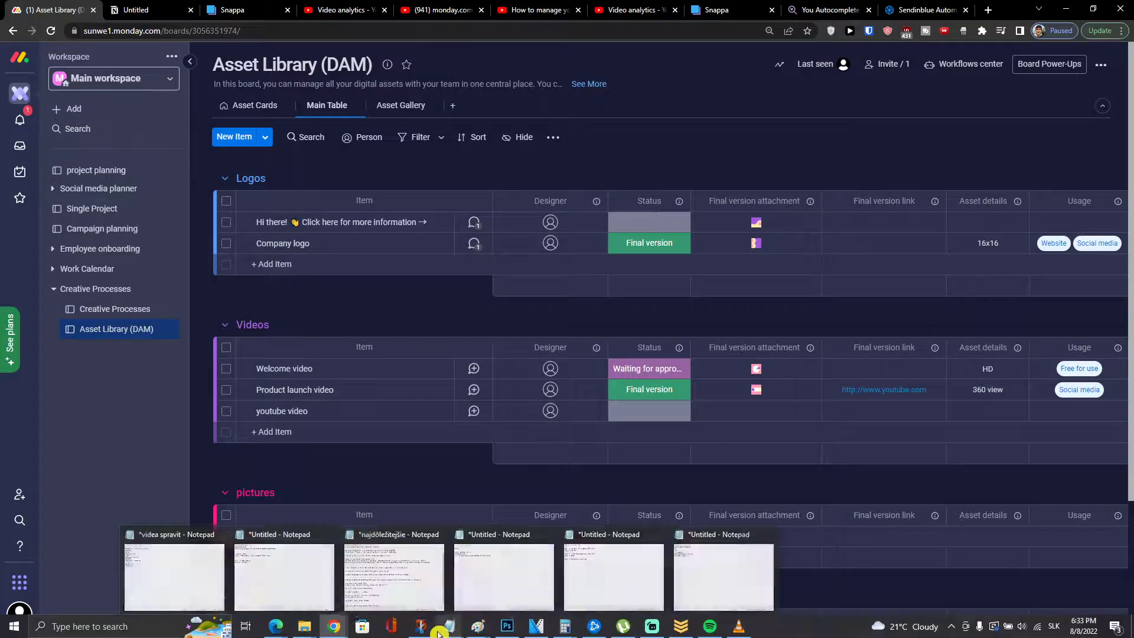
pyautogui.scroll(-3, 378, 496)
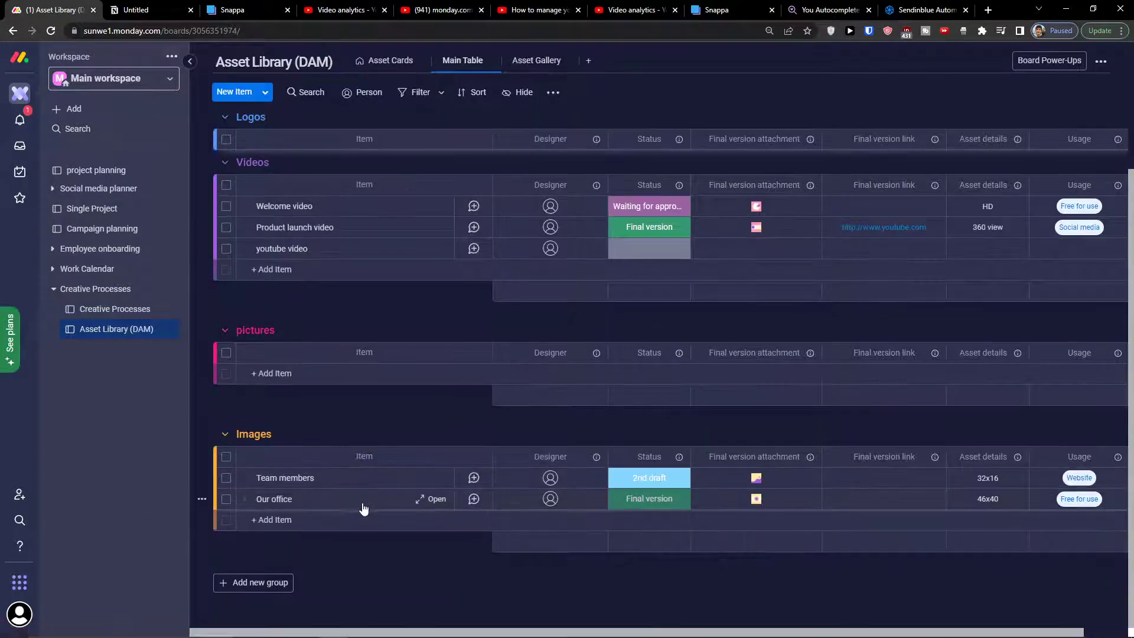
pyautogui.scroll(4, 337, 517)
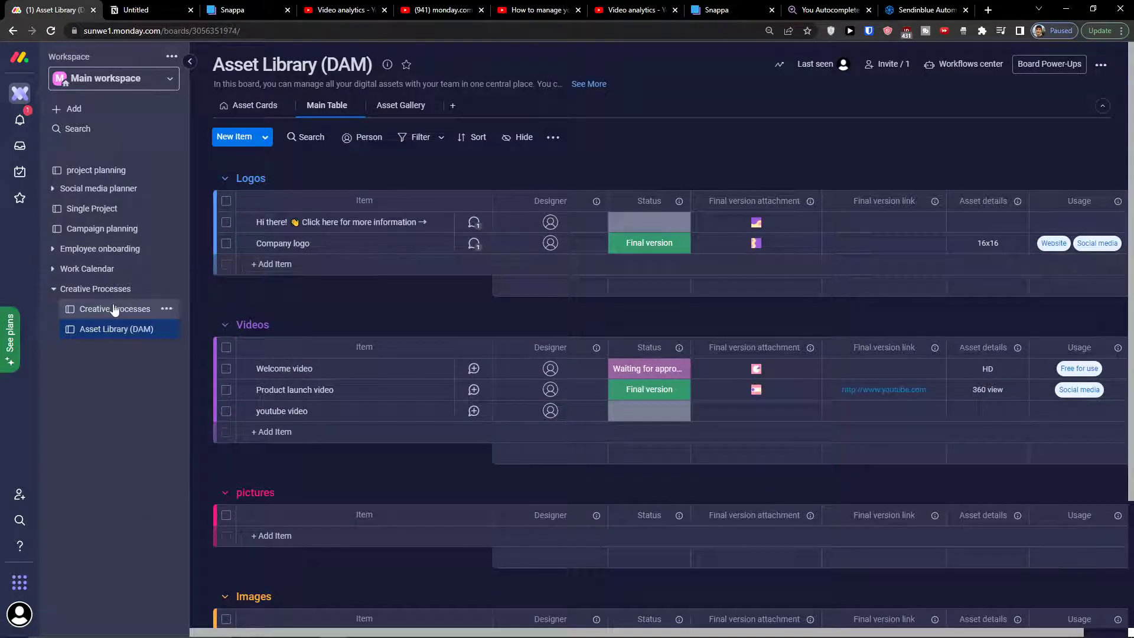
pyautogui.click(114, 309)
pyautogui.scroll(-2, 402, 460)
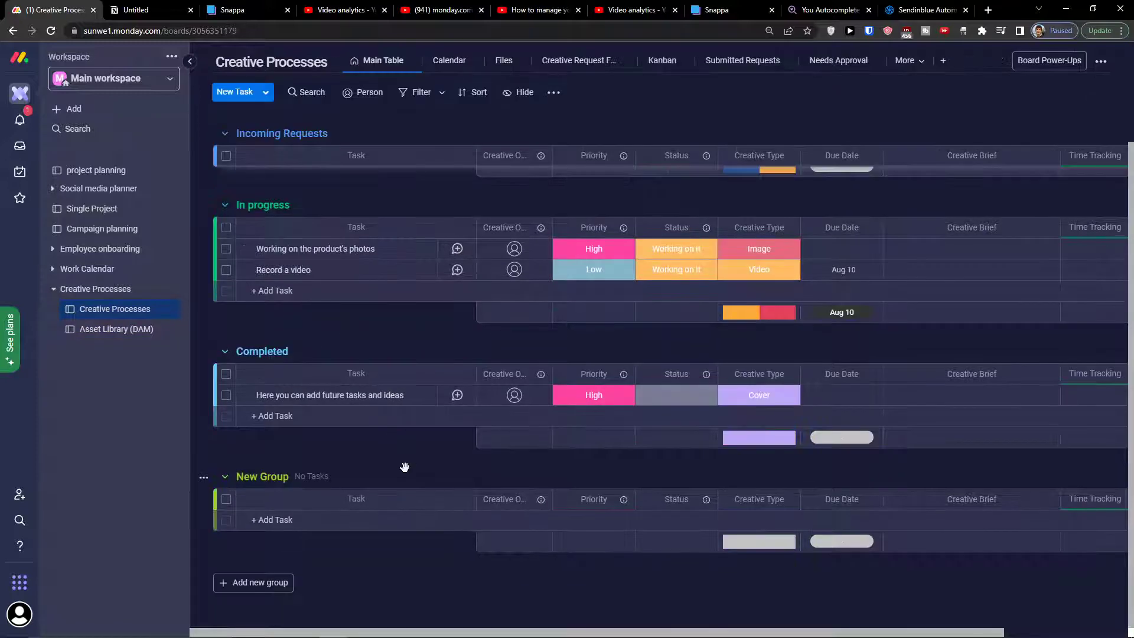
pyautogui.scroll(2, 404, 467)
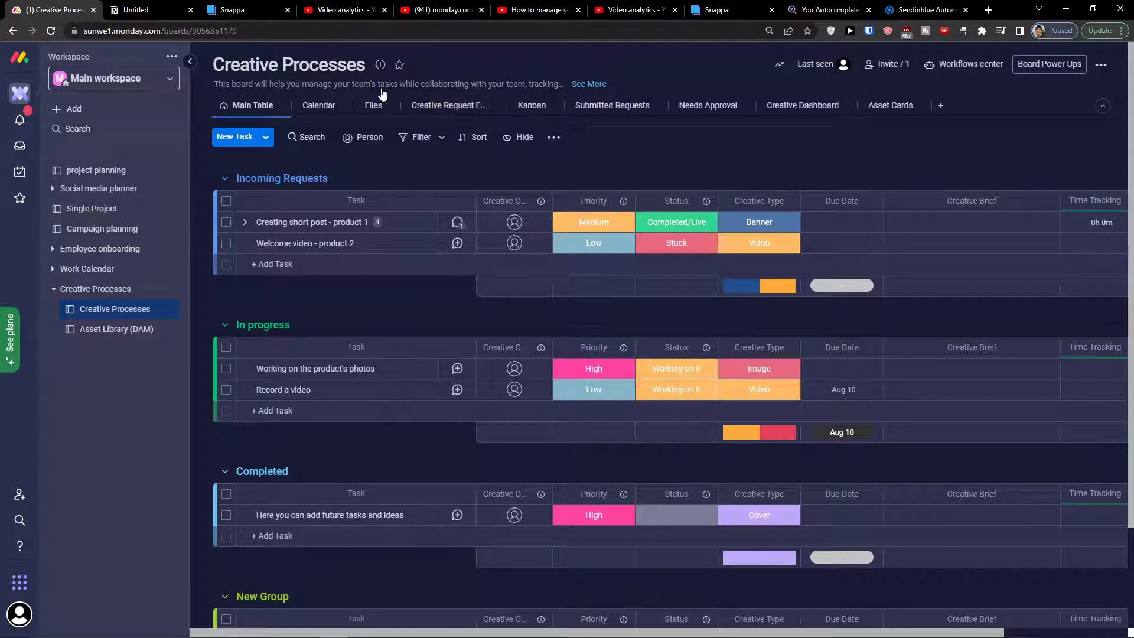
# Browse the Template center's work management Design templates
pyautogui.click(131, 110)
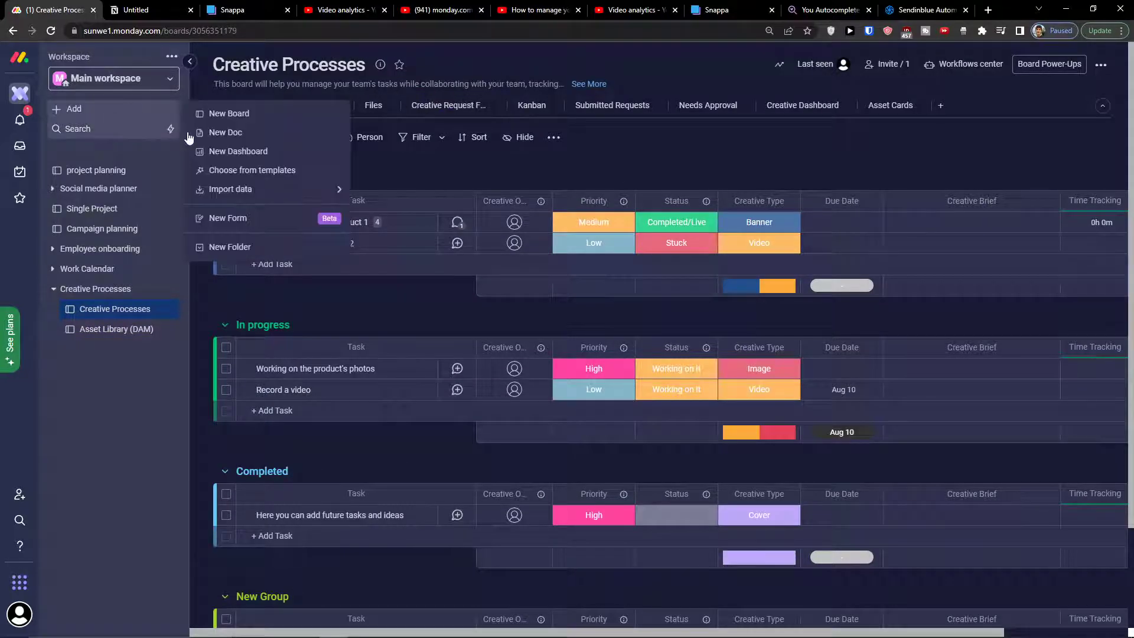
pyautogui.click(273, 171)
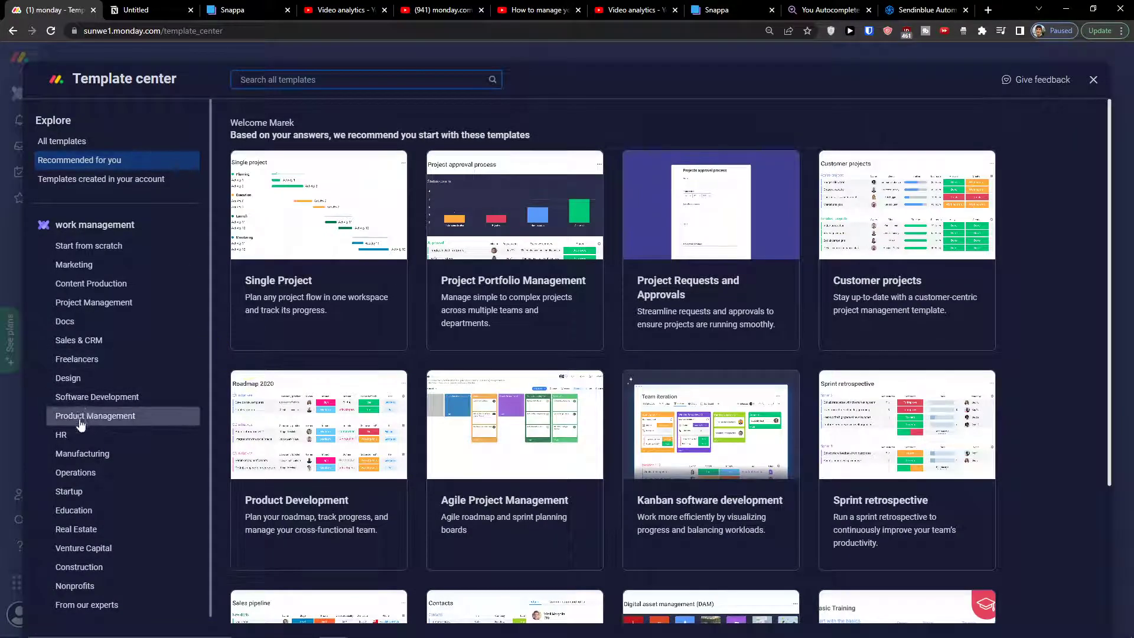
pyautogui.click(105, 378)
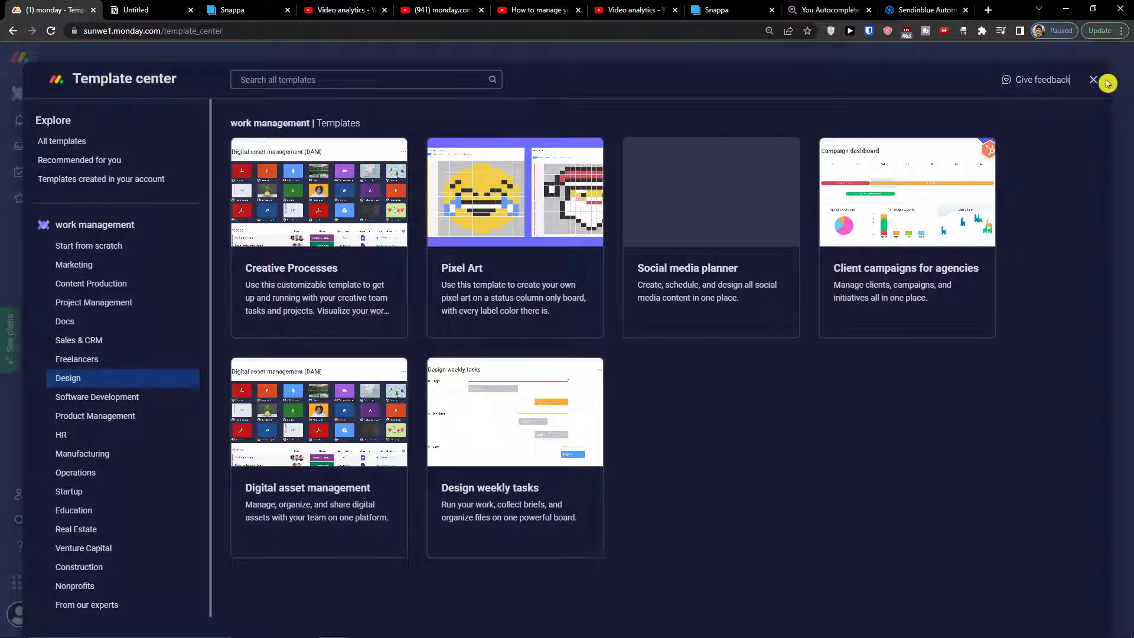
# Close the Template center and open the Single Project board
pyautogui.click(1093, 80)
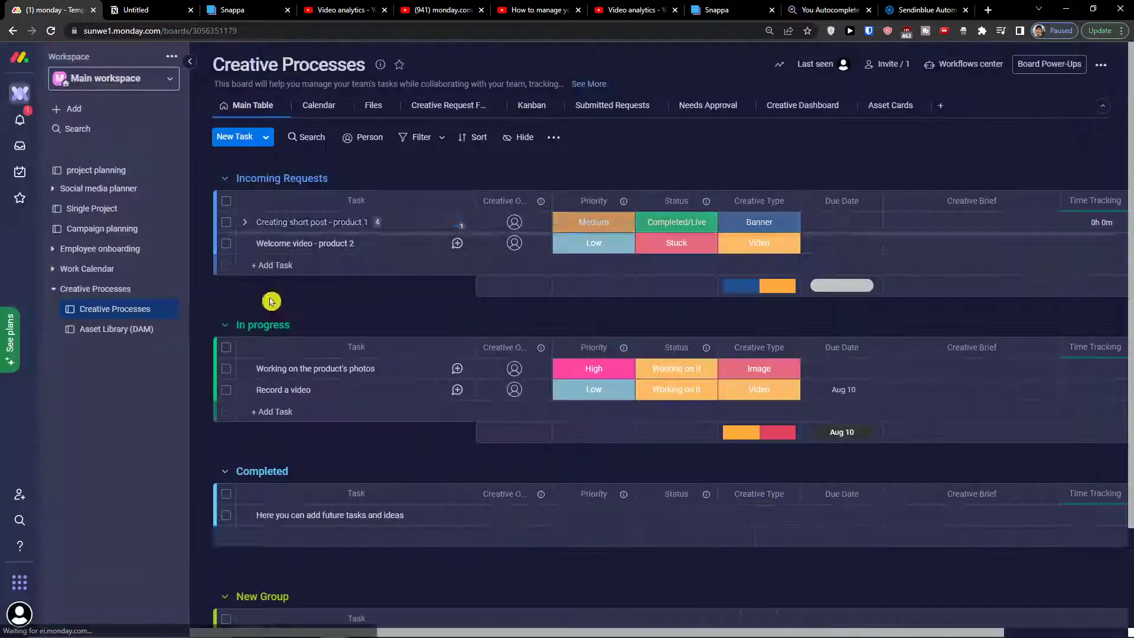
pyautogui.click(76, 209)
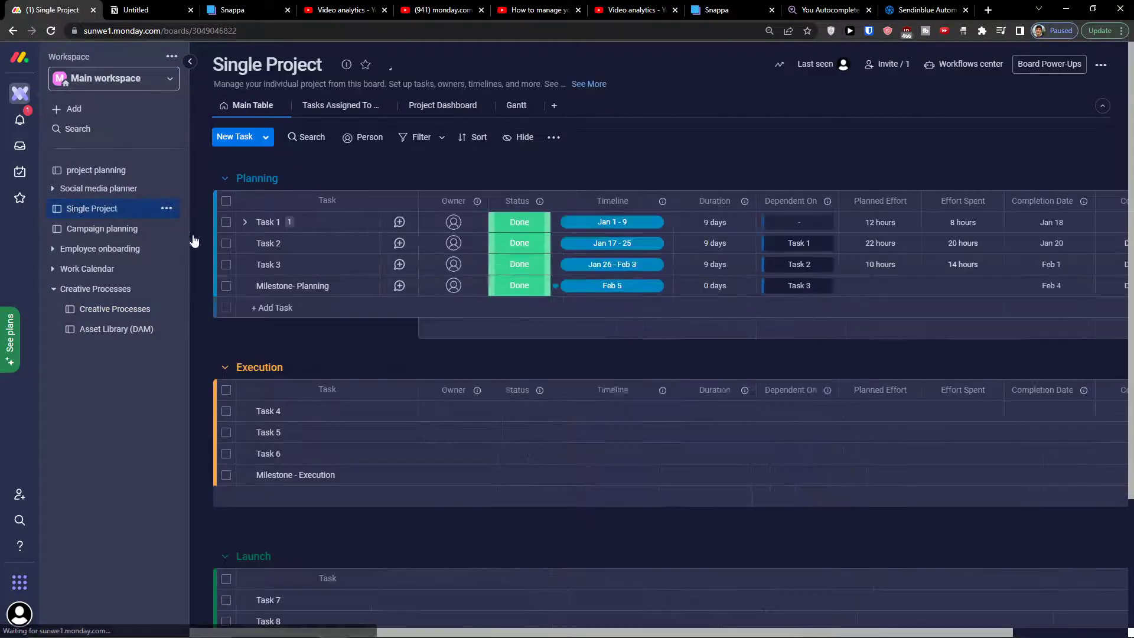
pyautogui.scroll(-2, 207, 263)
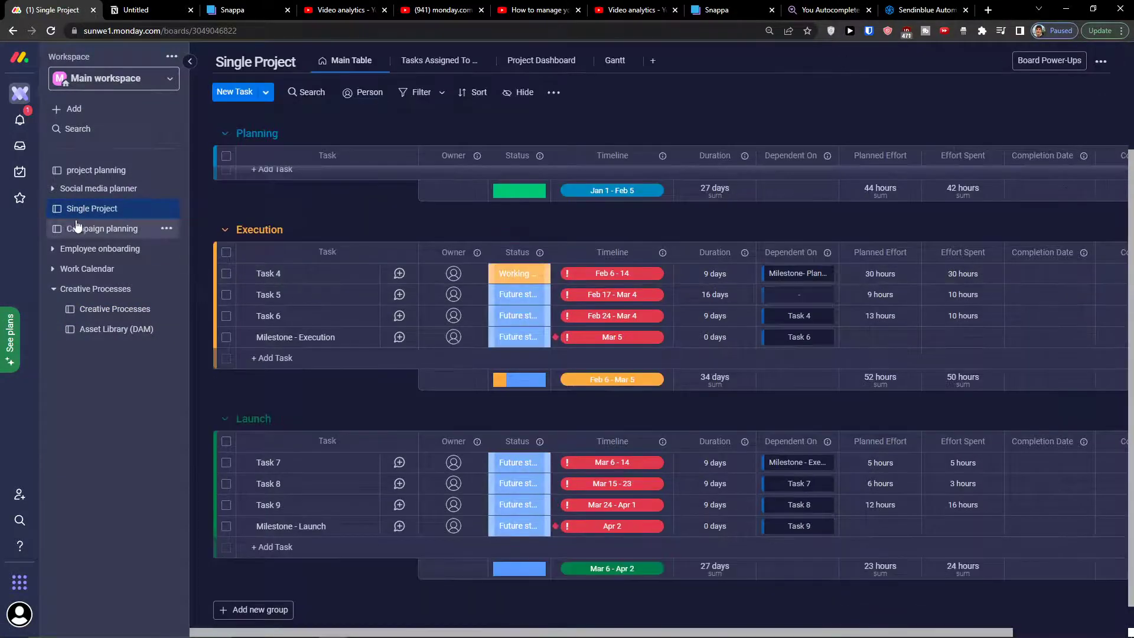
pyautogui.scroll(3, 239, 186)
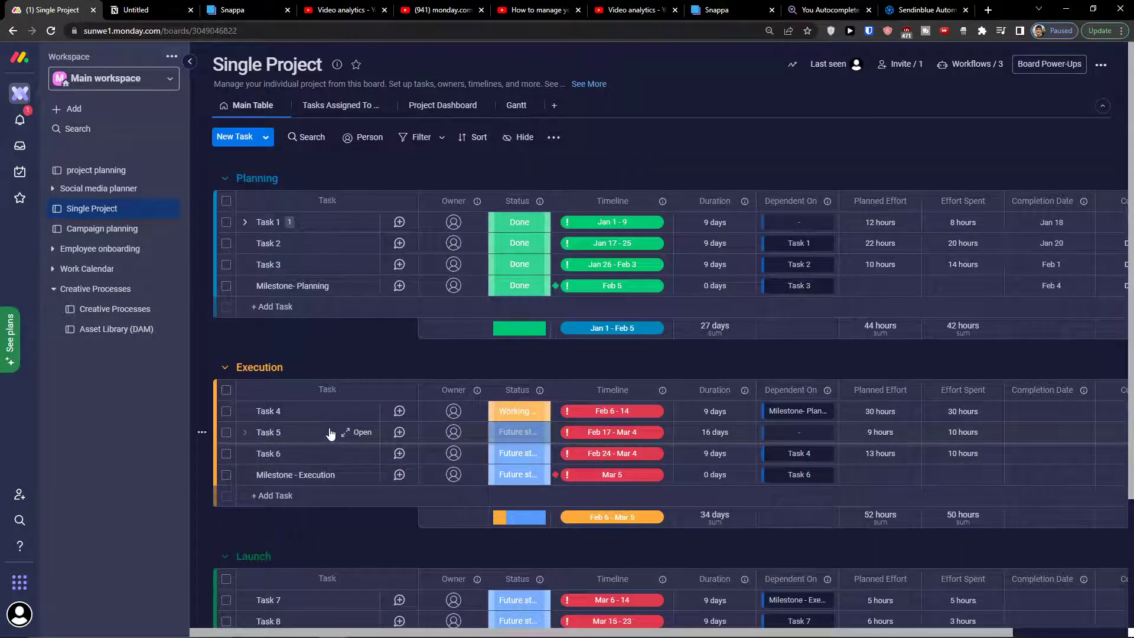
# Check the Tasks Assigned To view, then return to the Main Table
pyautogui.scroll(-3, 339, 372)
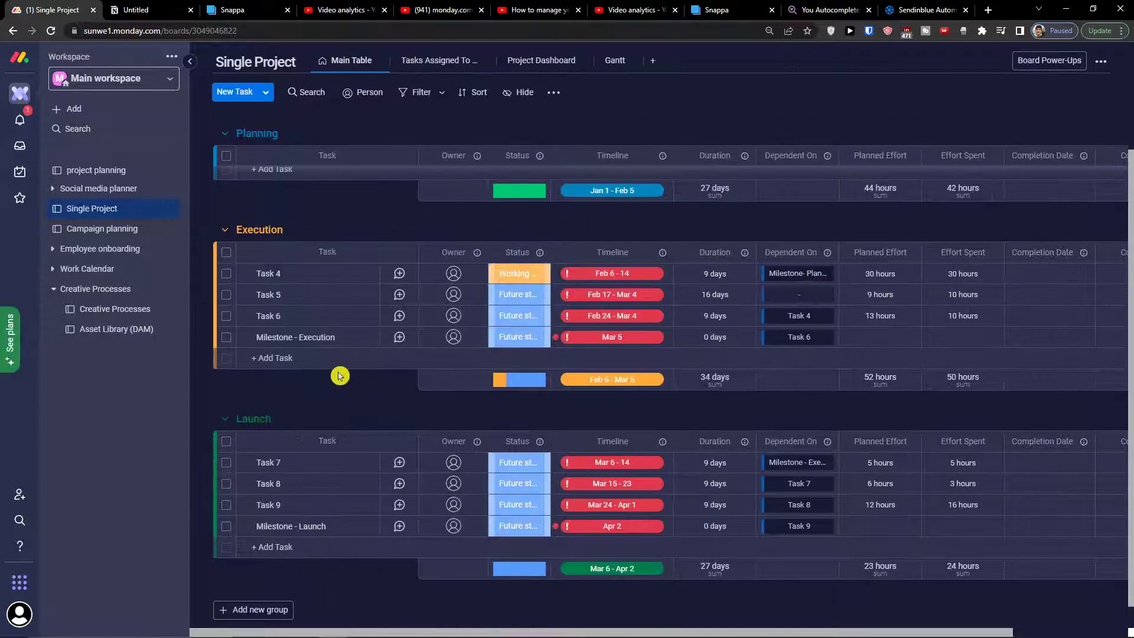
pyautogui.scroll(3, 334, 366)
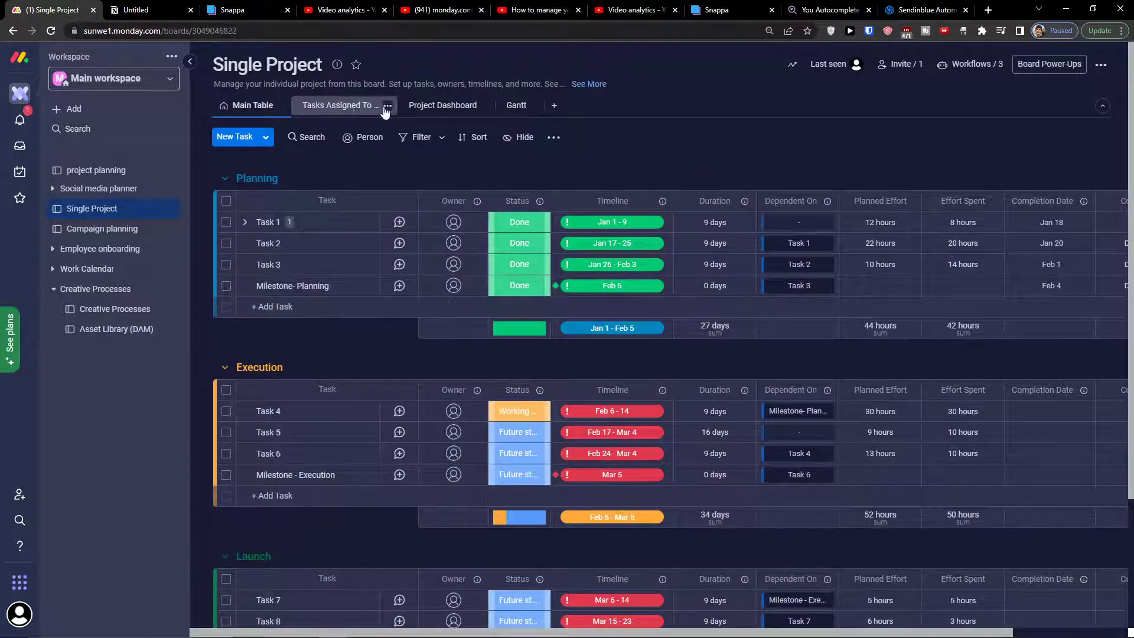
pyautogui.click(337, 106)
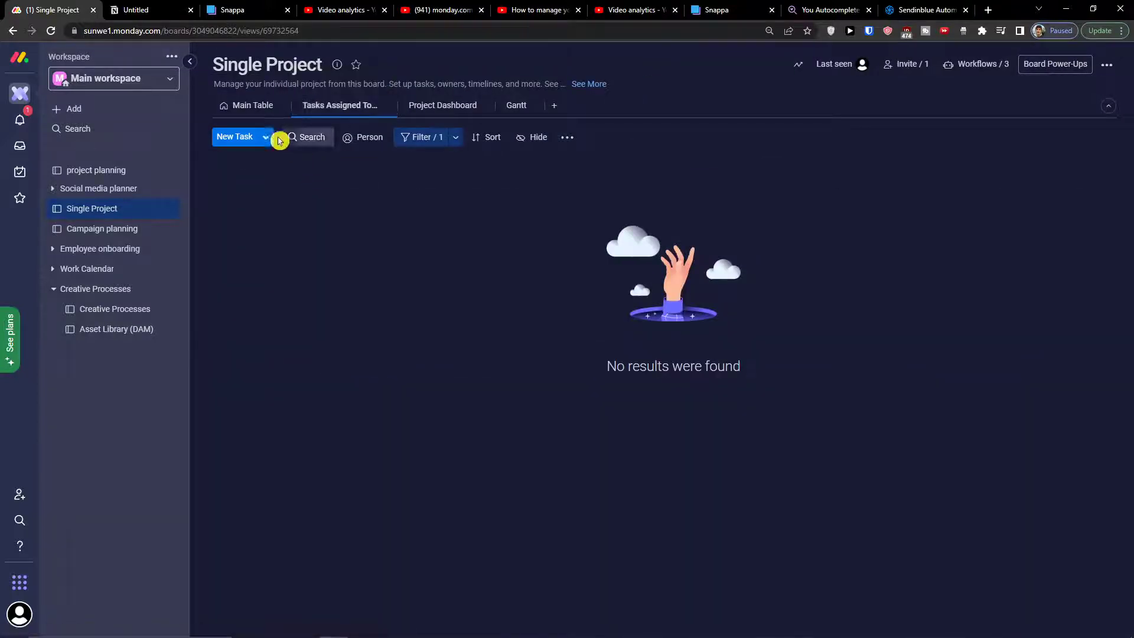
pyautogui.click(254, 109)
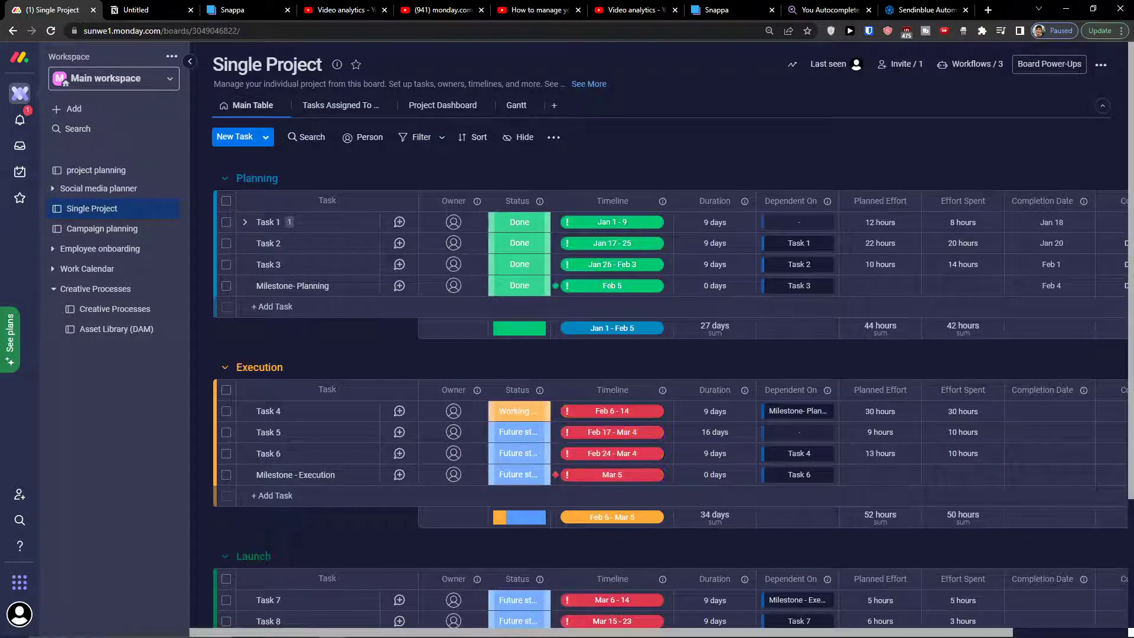